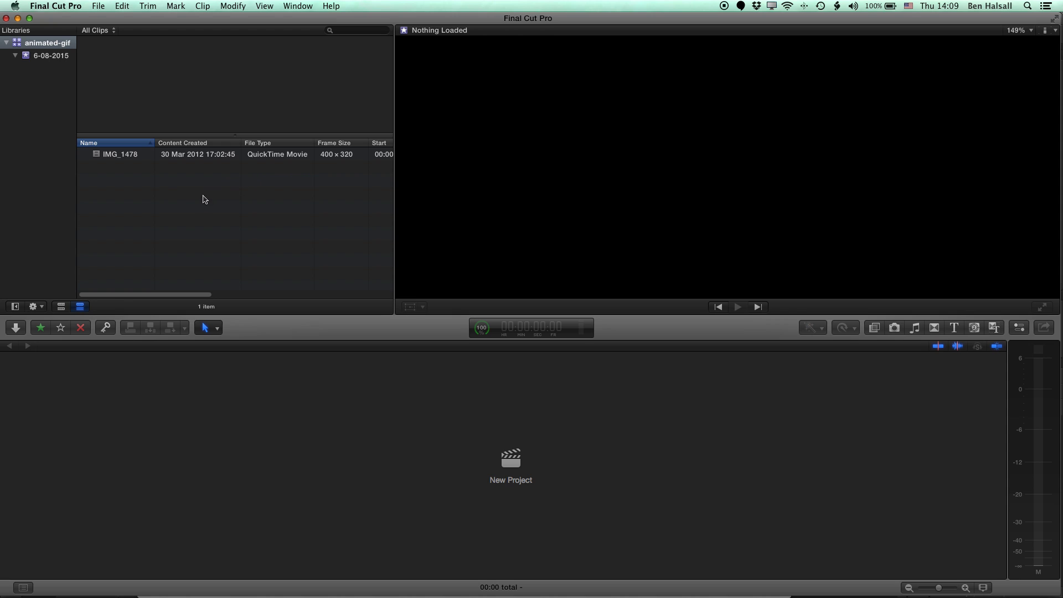
- Load the IMG_1478 clip into the viewer, mute the sound, and briefly play it
left_click(118, 155)
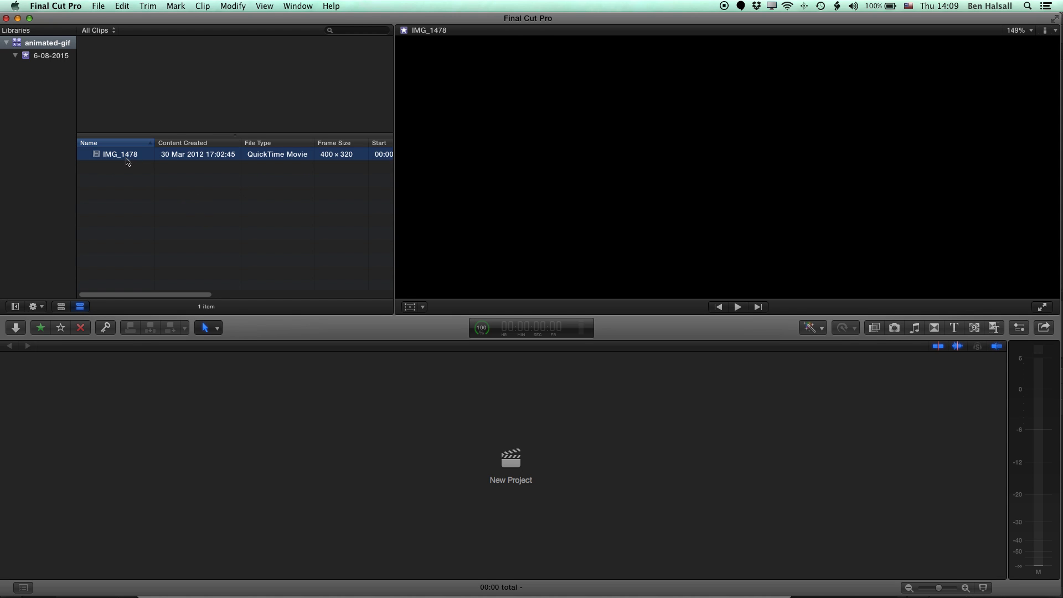
key("XF86AudioMute")
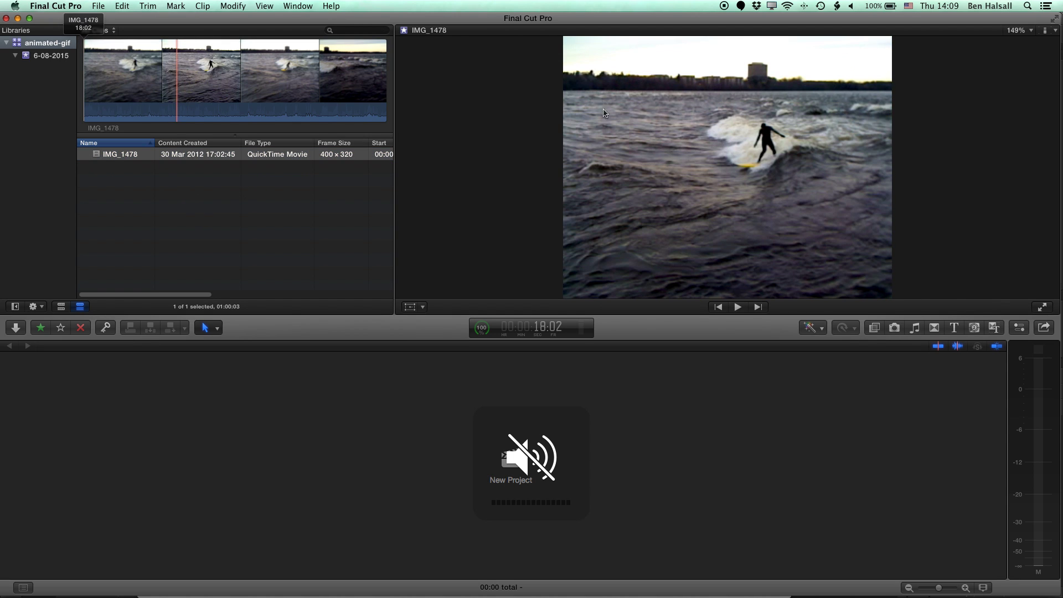
left_click(738, 308)
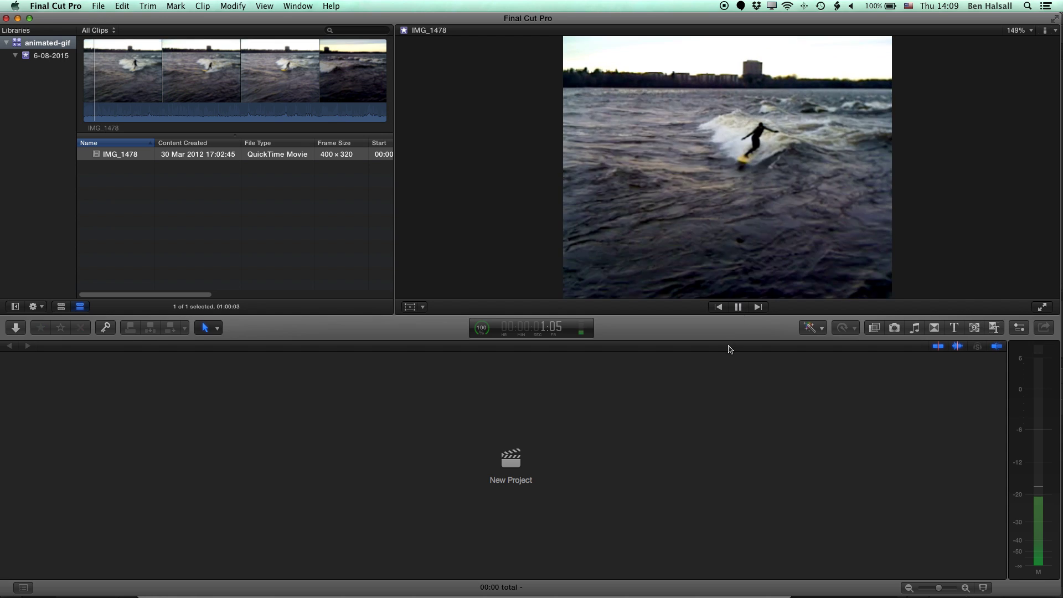
left_click(738, 308)
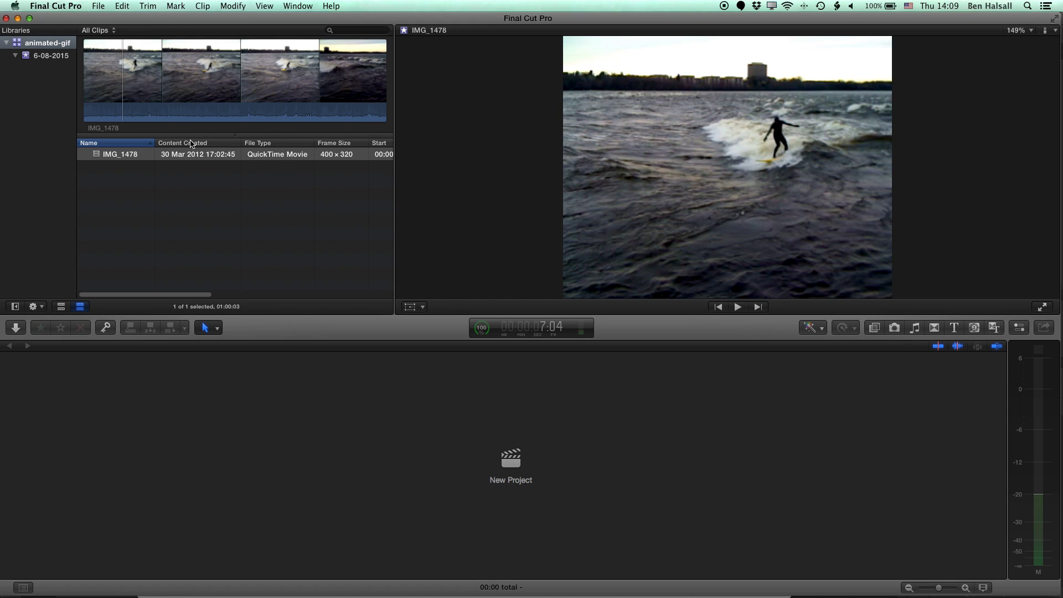
- Sort the clip list by Name, then Frame Size, and jump to frame 17:00
left_click(154, 142)
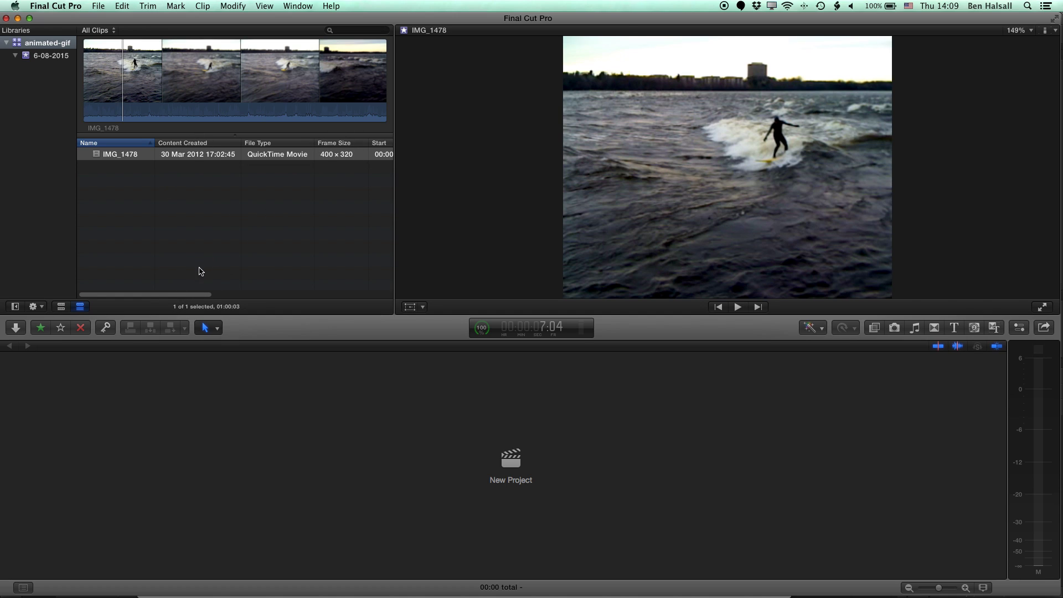
left_click_drag(178, 296, 252, 251)
left_click_drag(254, 295, 132, 294)
left_click(332, 144)
mouse_move(339, 145)
left_mouse_down()
mouse_move(183, 145)
mouse_move(353, 145)
mouse_move(342, 145)
left_mouse_up()
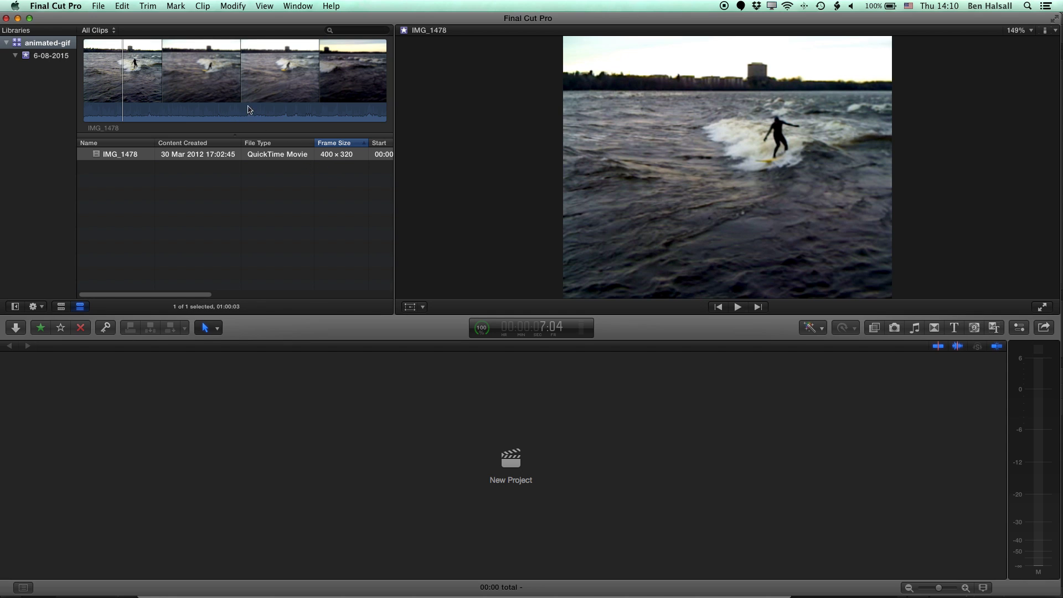
left_click(169, 66)
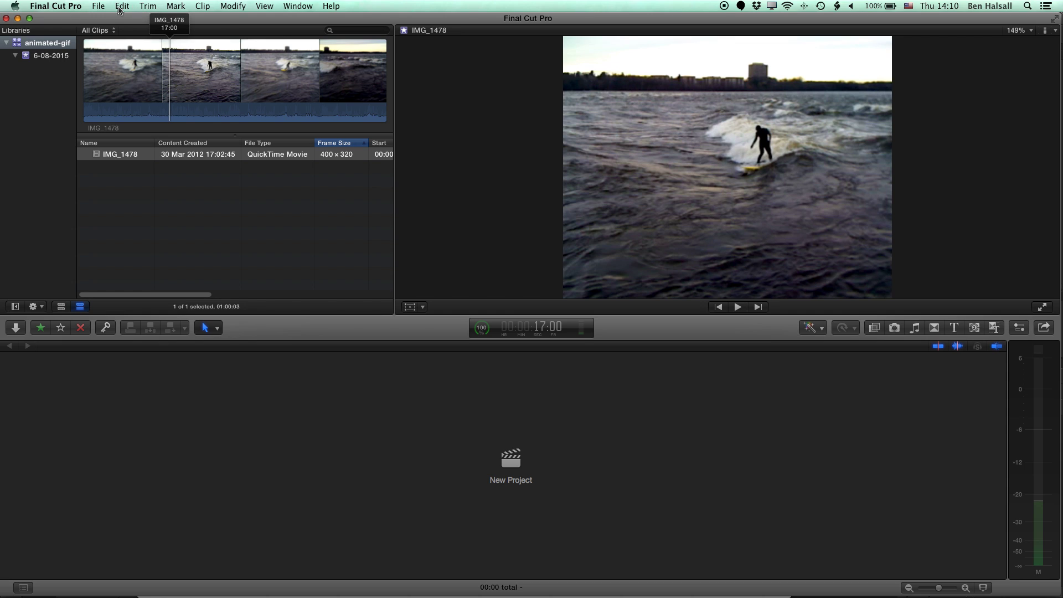
- Start a new project named animated-gif-surf
left_click(99, 6)
mouse_move(101, 20)
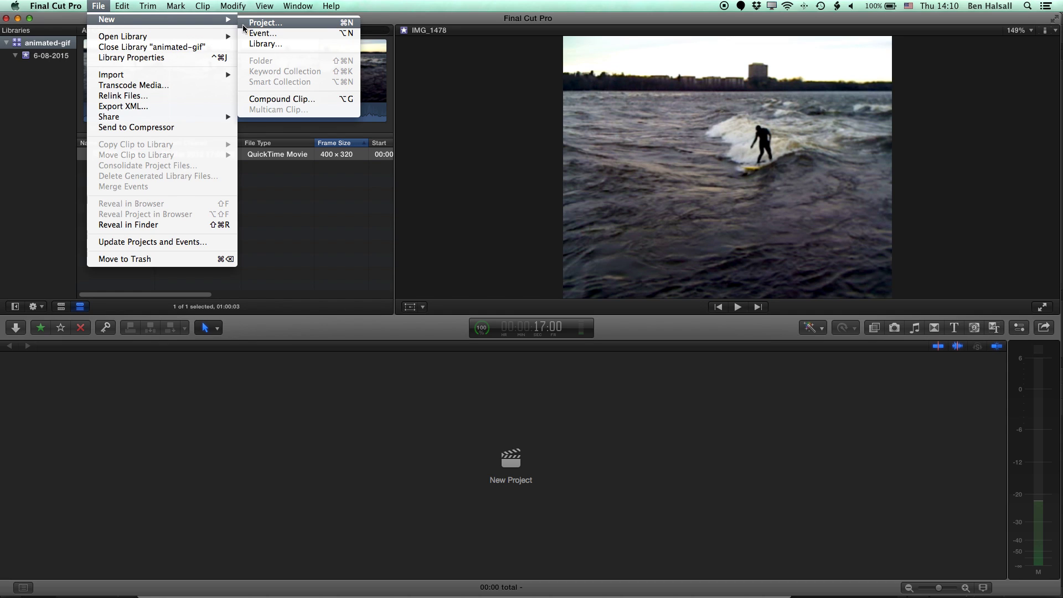
left_click(260, 27)
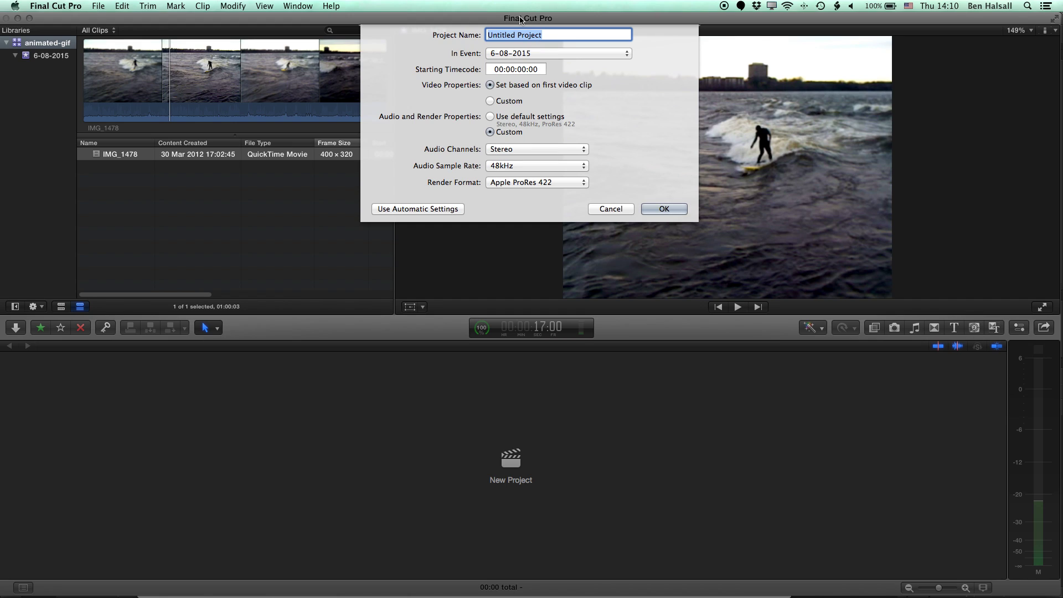
type("animated")
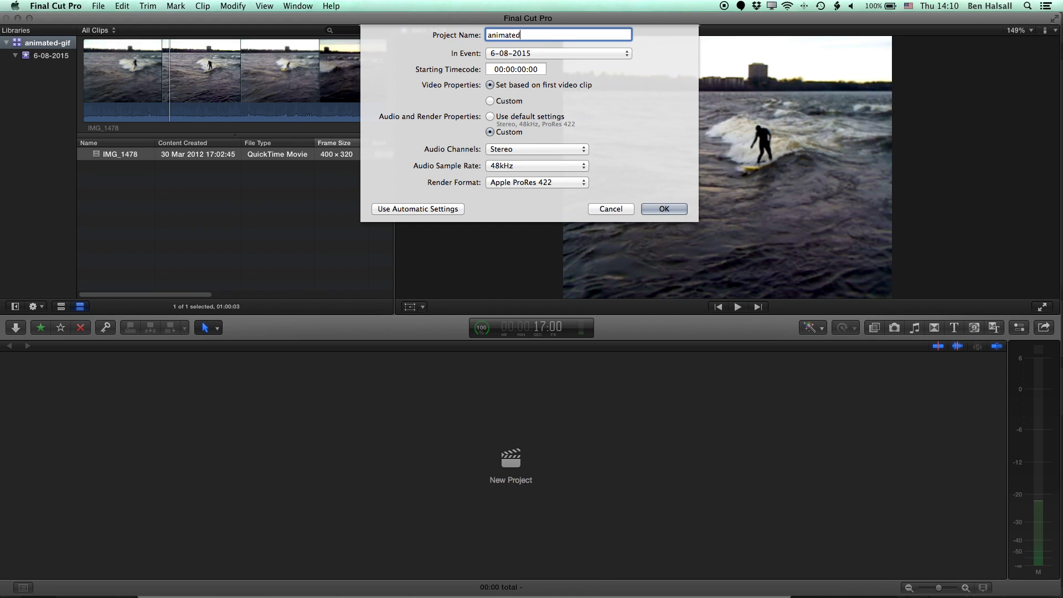
type("-gif-surf")
- Give the project custom video at 400 × 320 and 25p, then create it
left_click(489, 101)
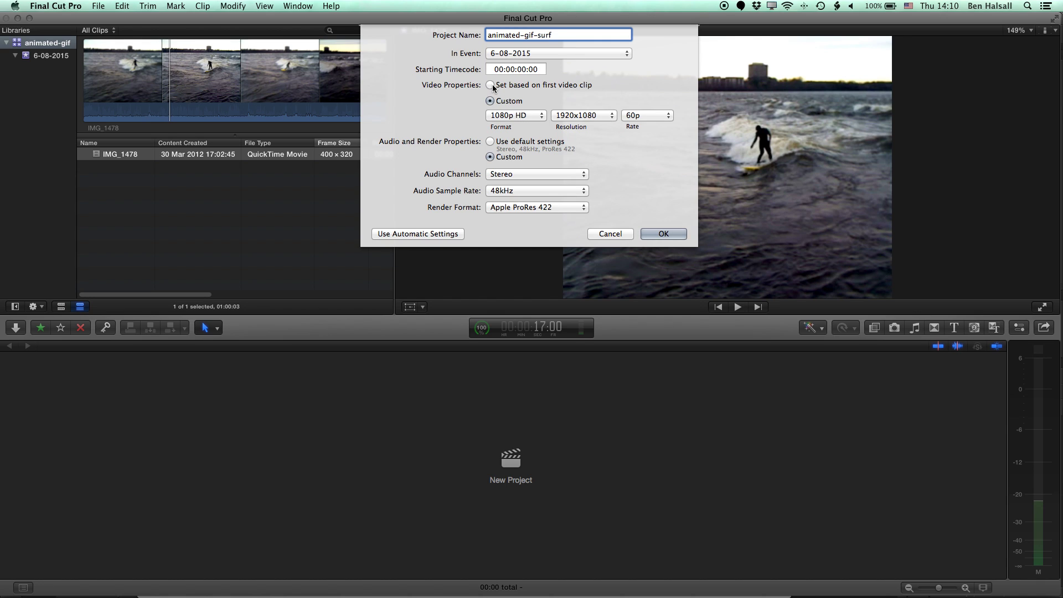
left_click(501, 115)
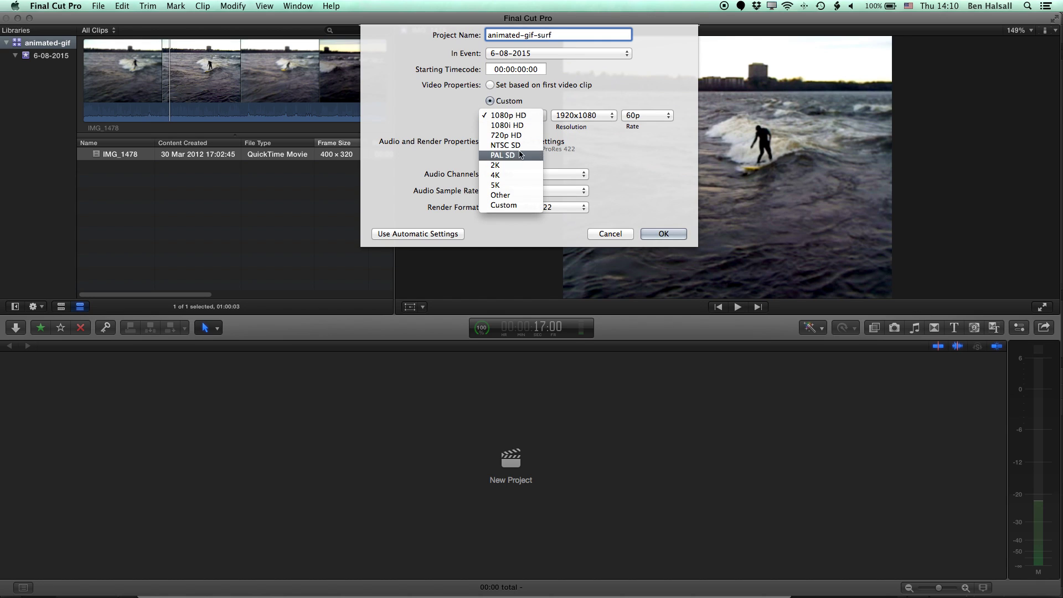
left_click(509, 206)
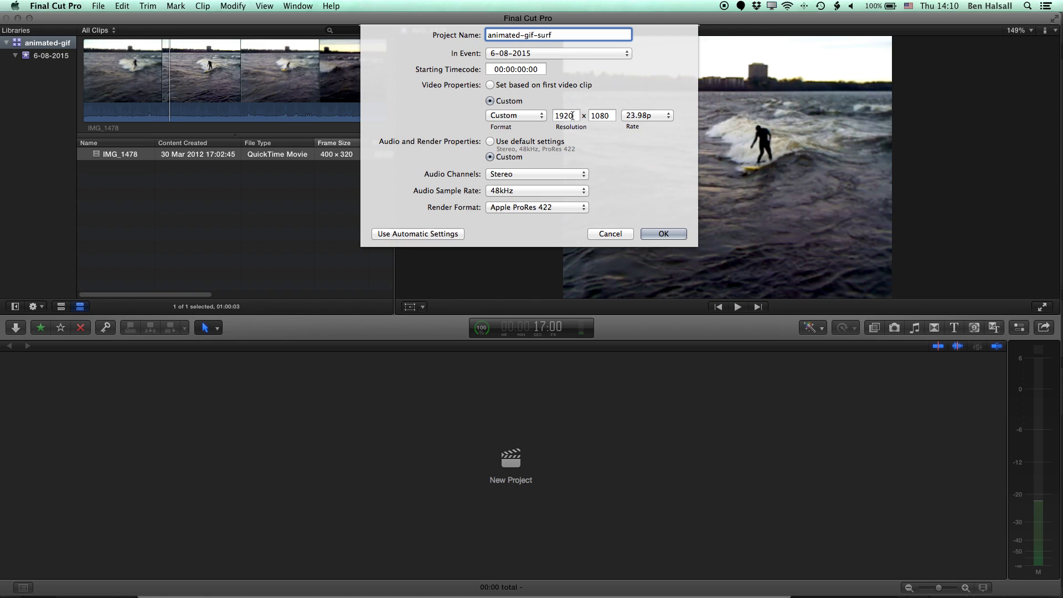
double_click(552, 115)
type("400")
key("Tab")
type("320")
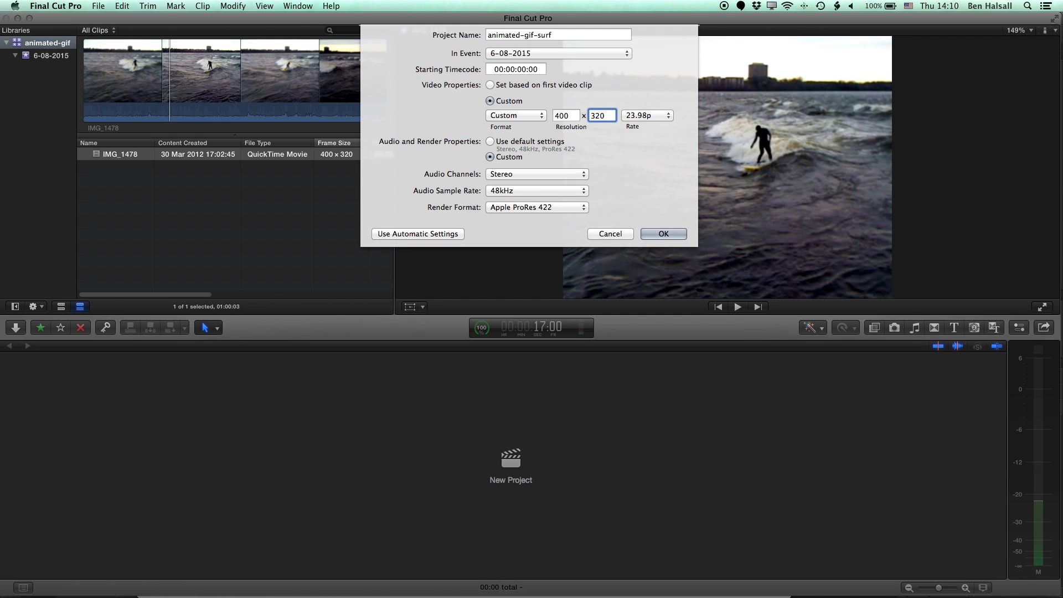
left_click(651, 116)
left_click(646, 138)
left_click(663, 233)
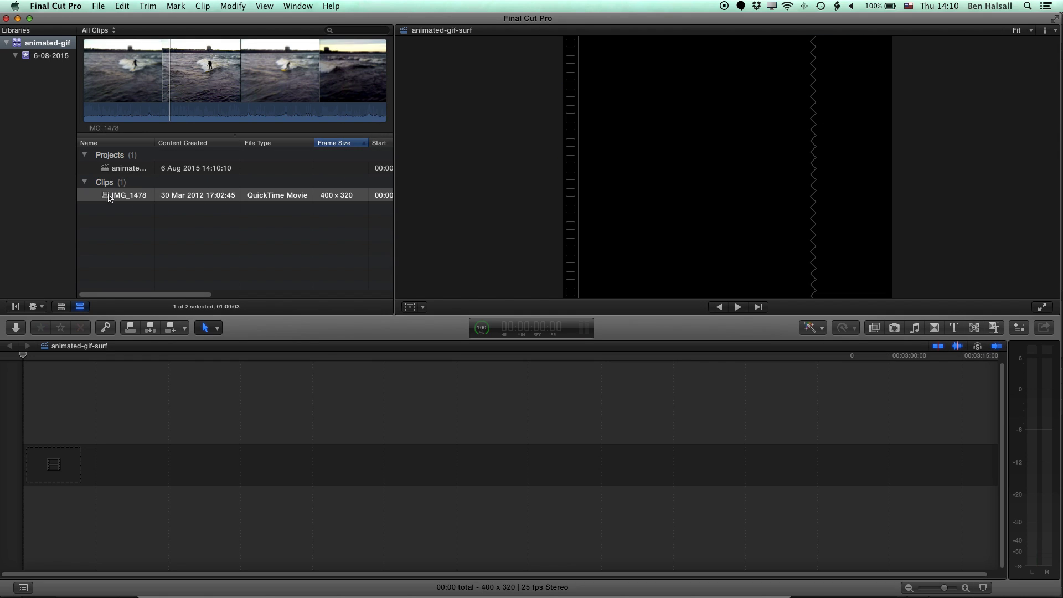
- Drop the IMG_1478 clip into the animated-gif-surf timeline
left_click_drag(109, 198, 64, 468)
left_click(52, 355)
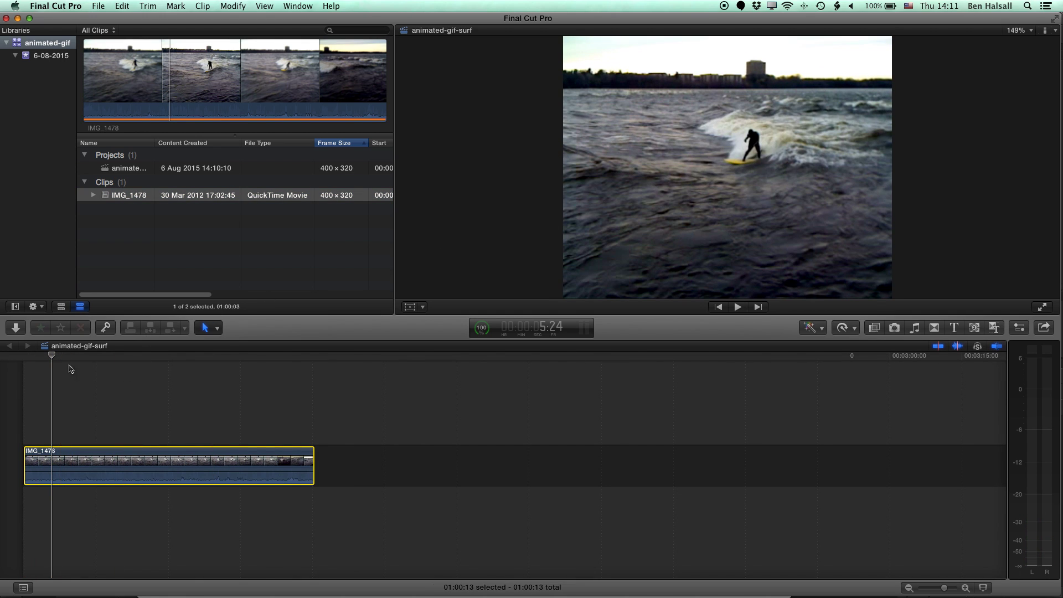
left_click(30, 461)
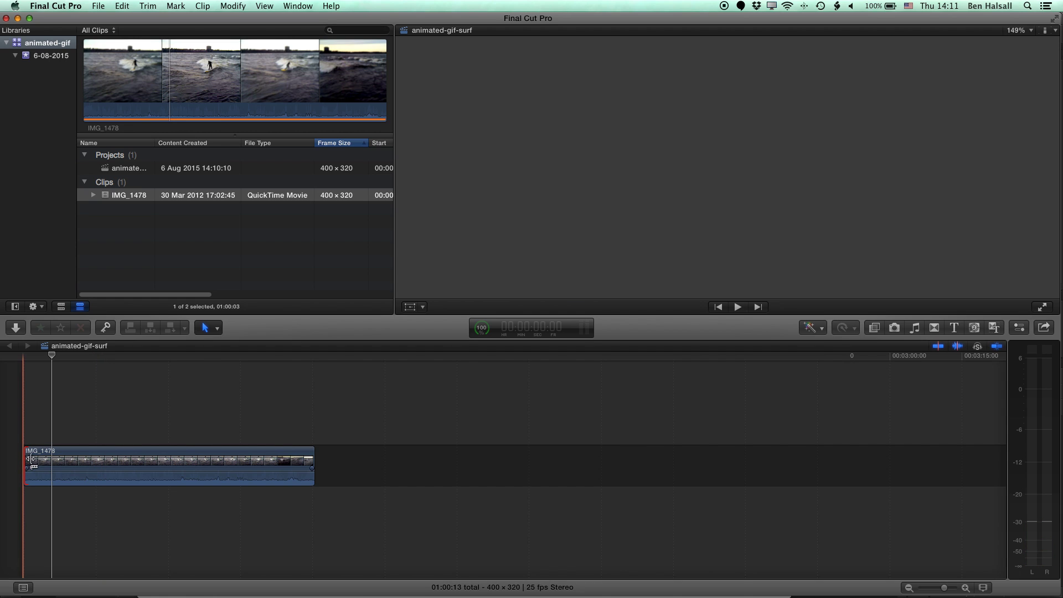
- Trim the clip's opening and cut its end back to the playhead, leaving 10:20
left_click_drag(31, 460, 53, 459)
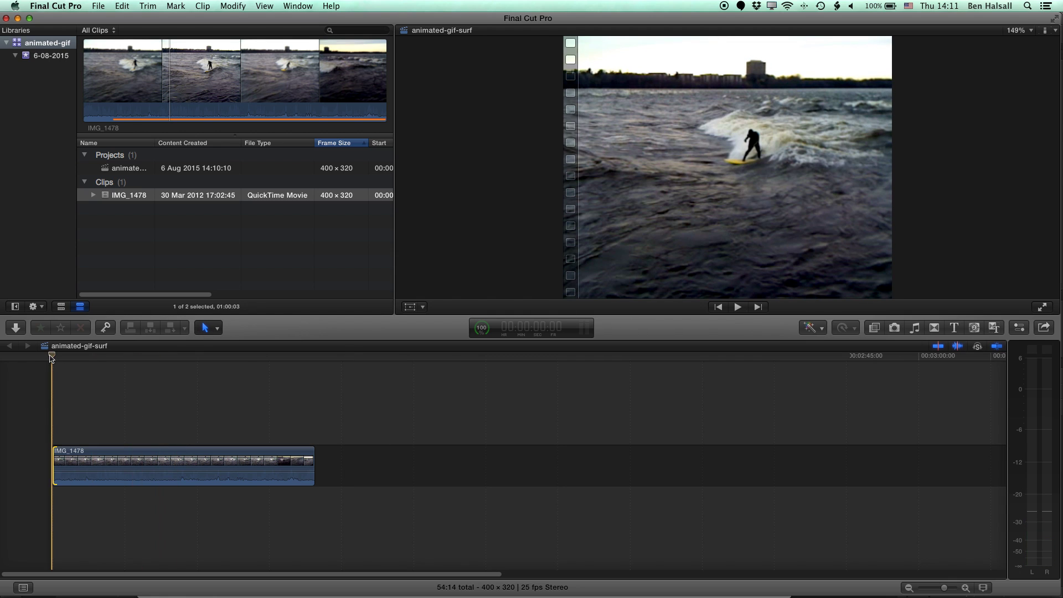
left_click_drag(51, 358, 105, 362)
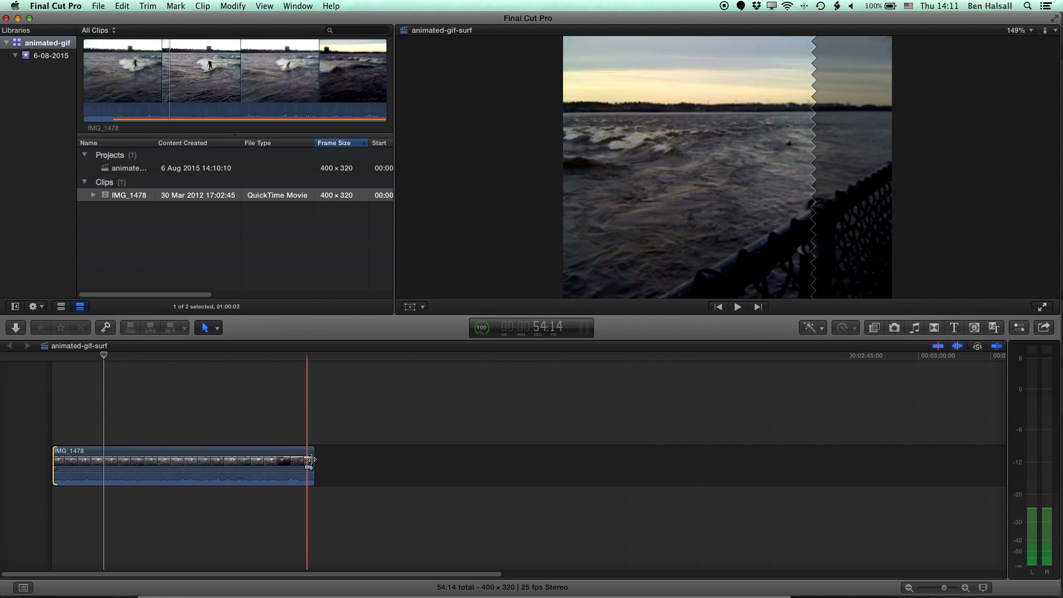
left_click_drag(283, 458, 86, 494)
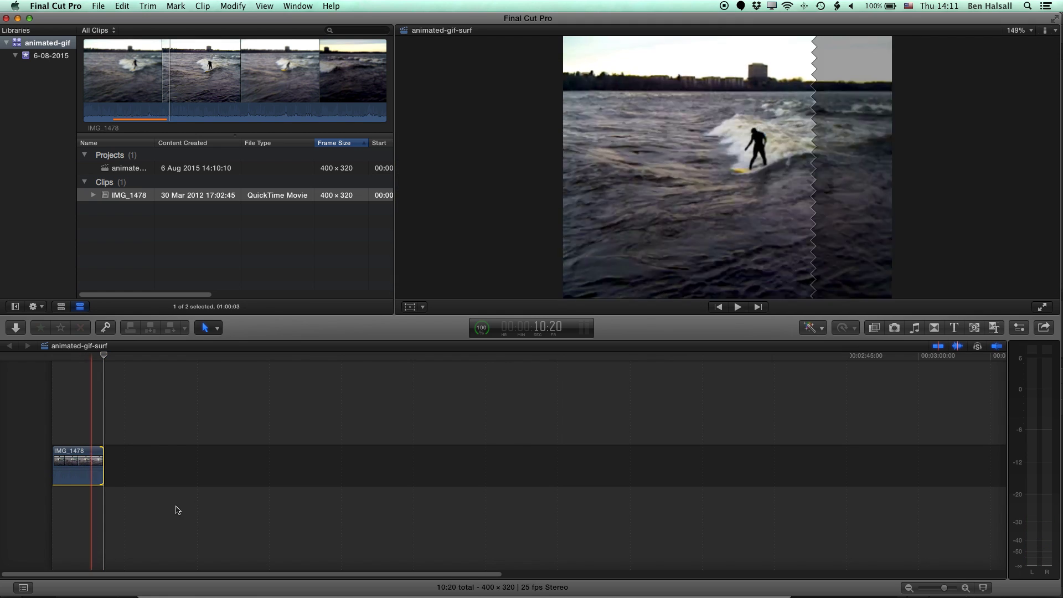
- Return to the timeline start and turn on Loop Playback
key("Home")
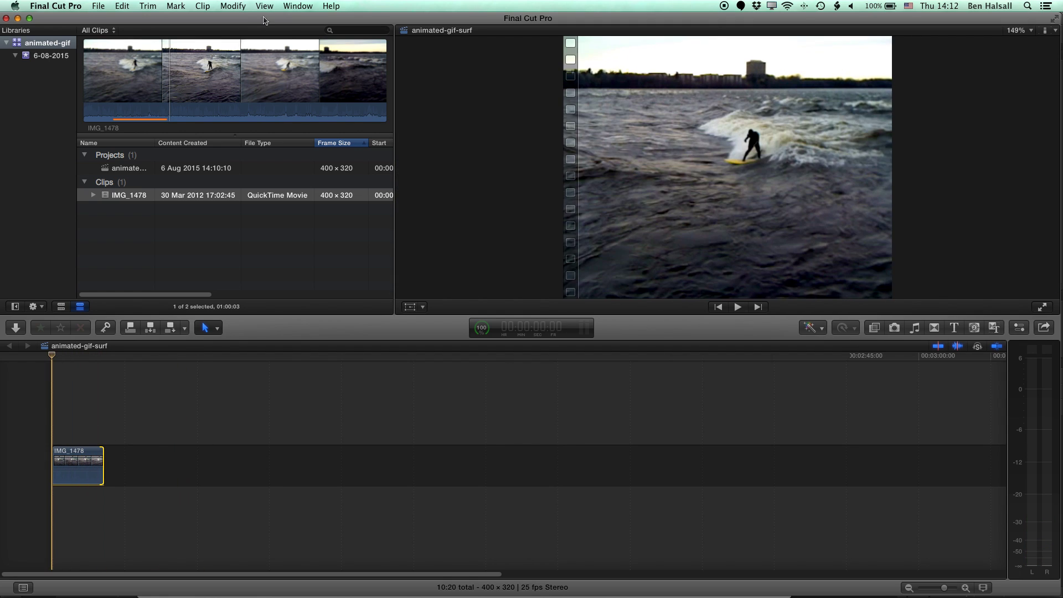
left_click(264, 6)
mouse_move(279, 25)
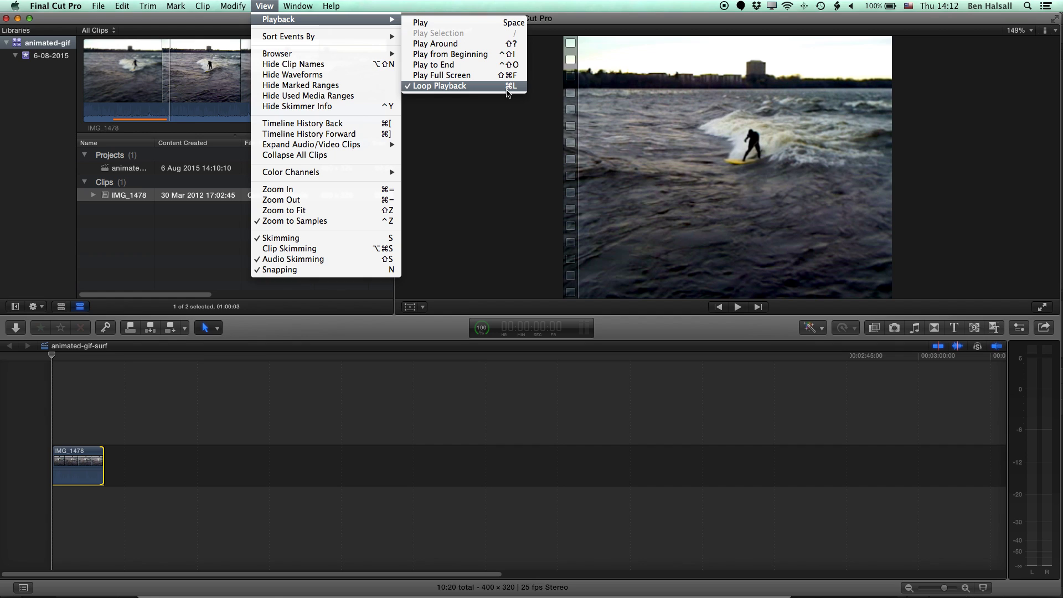
left_click(65, 350)
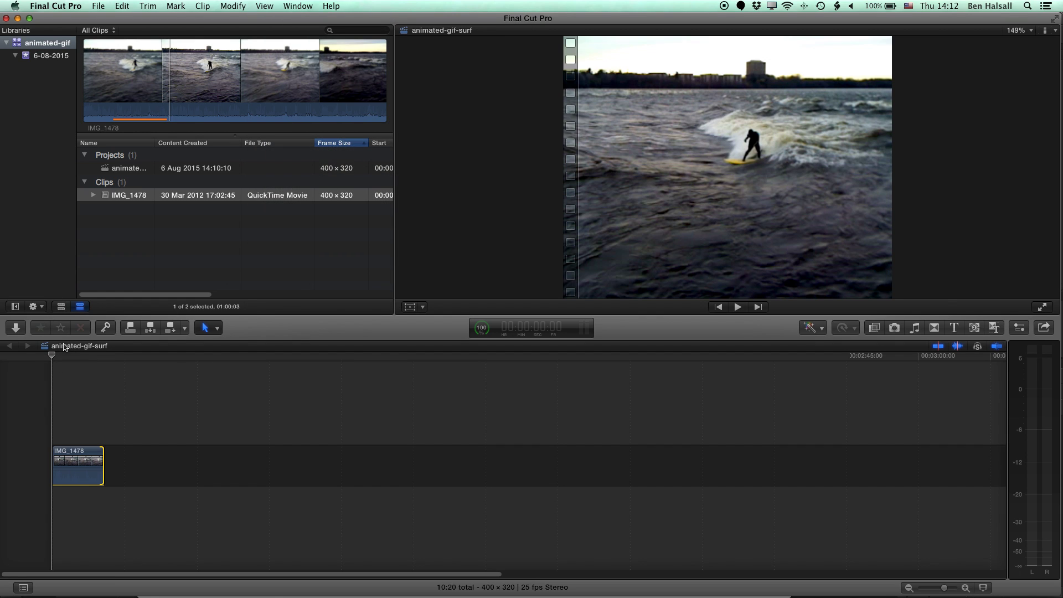
- Play the trimmed 10:20 clip, scrub near its start, and select it
key("space")
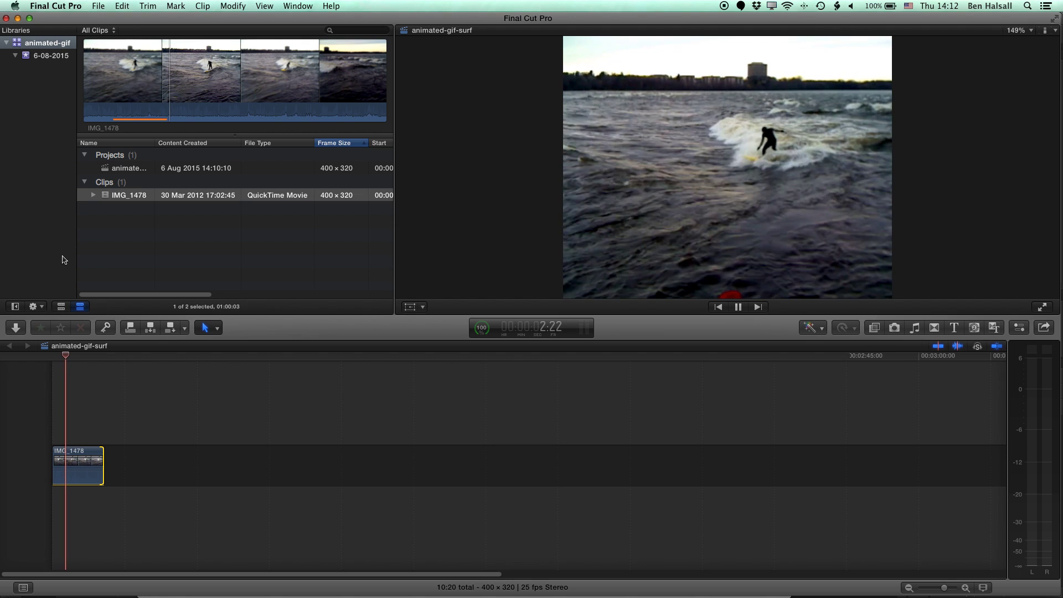
key("space")
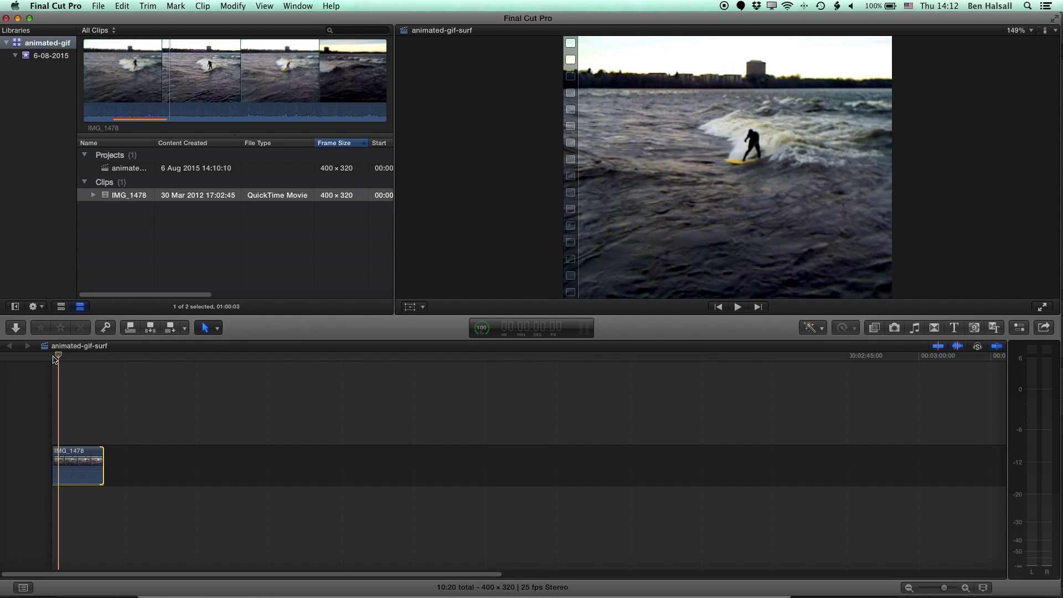
mouse_move(55, 357)
left_mouse_down()
mouse_move(88, 357)
mouse_move(72, 357)
left_mouse_up()
left_click(75, 468)
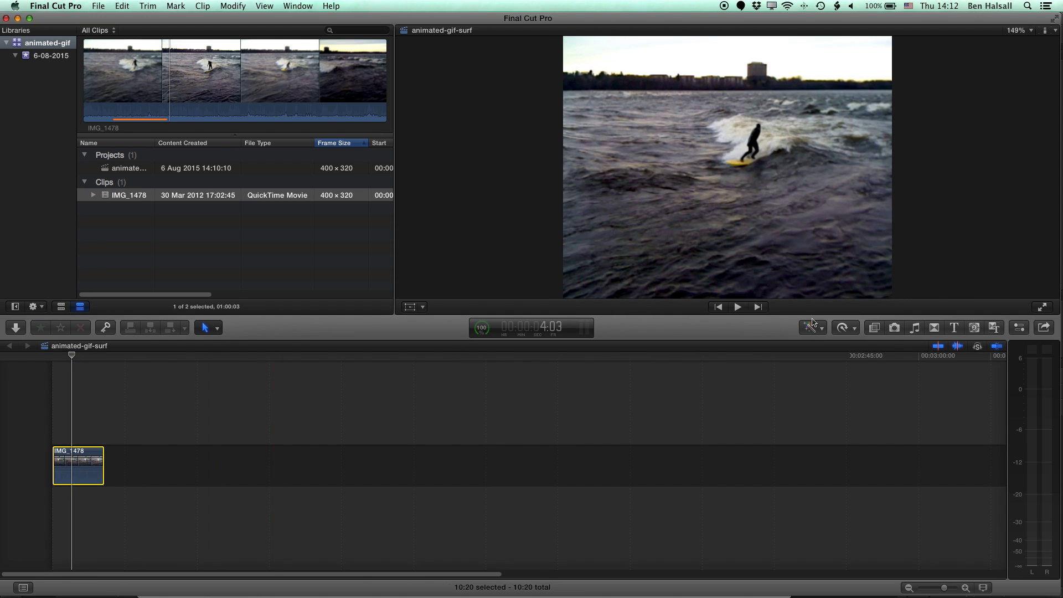
- Retime the clip to Fast 2x (200%), shortening it to 05:10
left_click(854, 332)
mouse_move(860, 353)
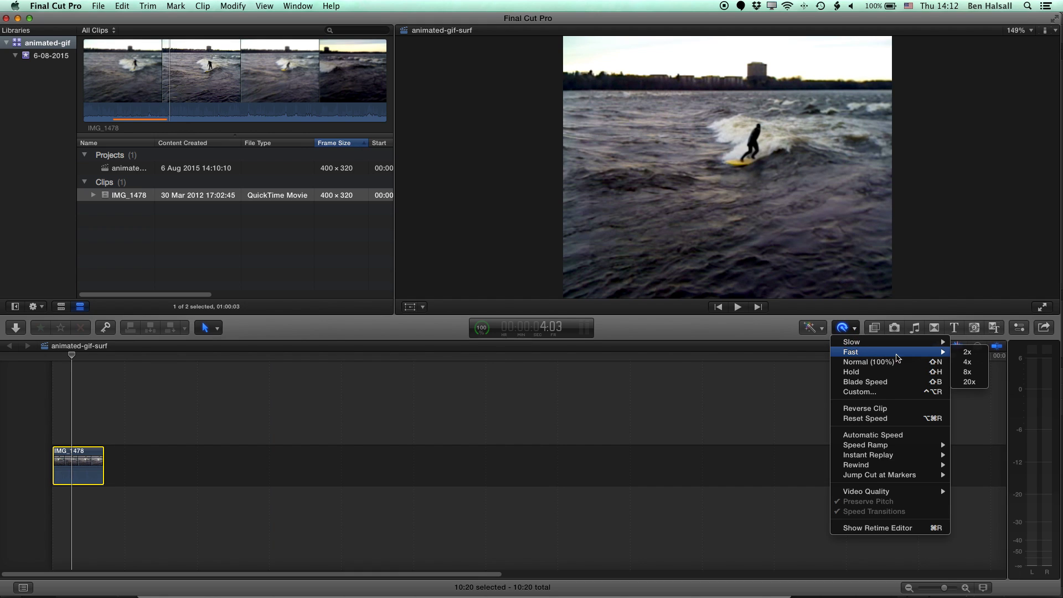
left_click(963, 352)
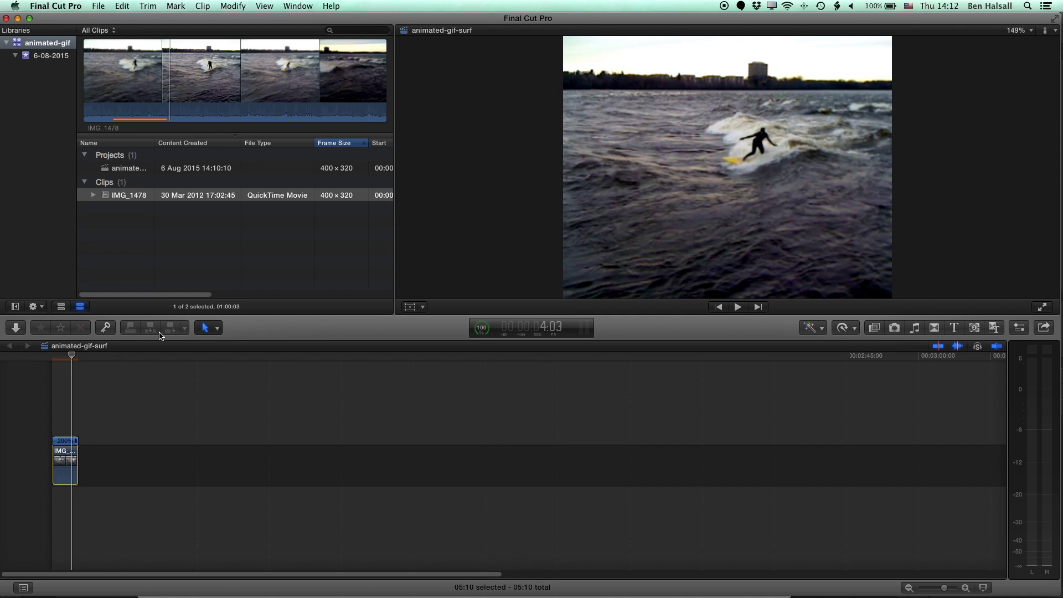
- Play the sped-up clip from the start of the timeline
key("j")
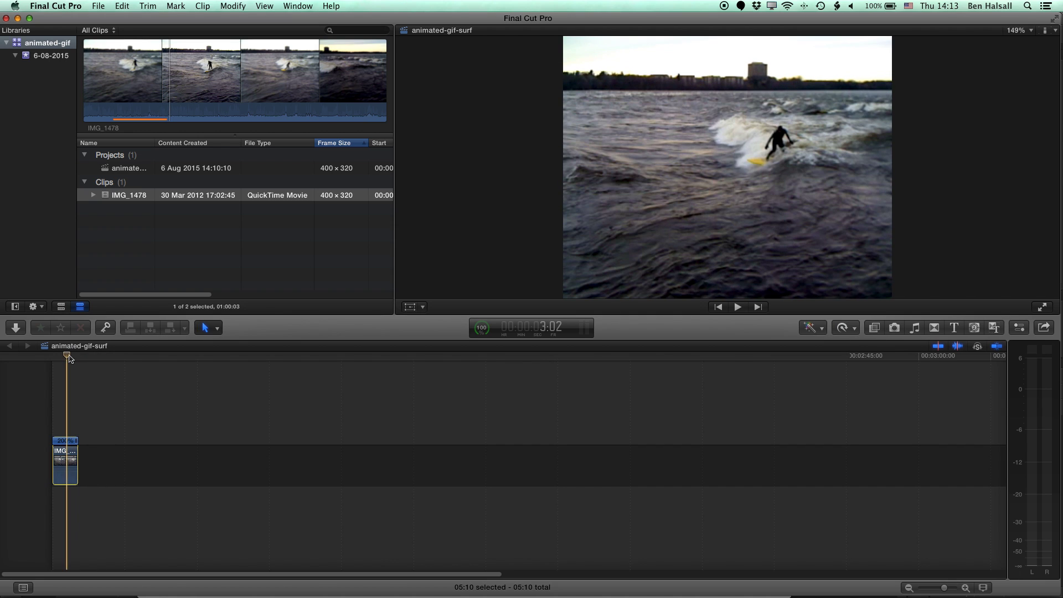
left_click(44, 358)
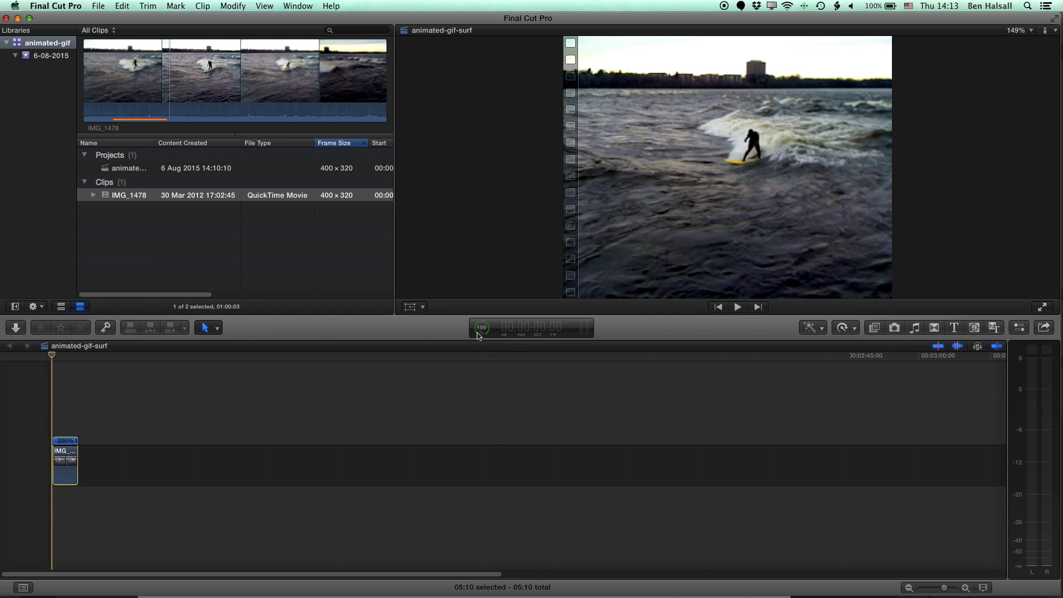
key("space")
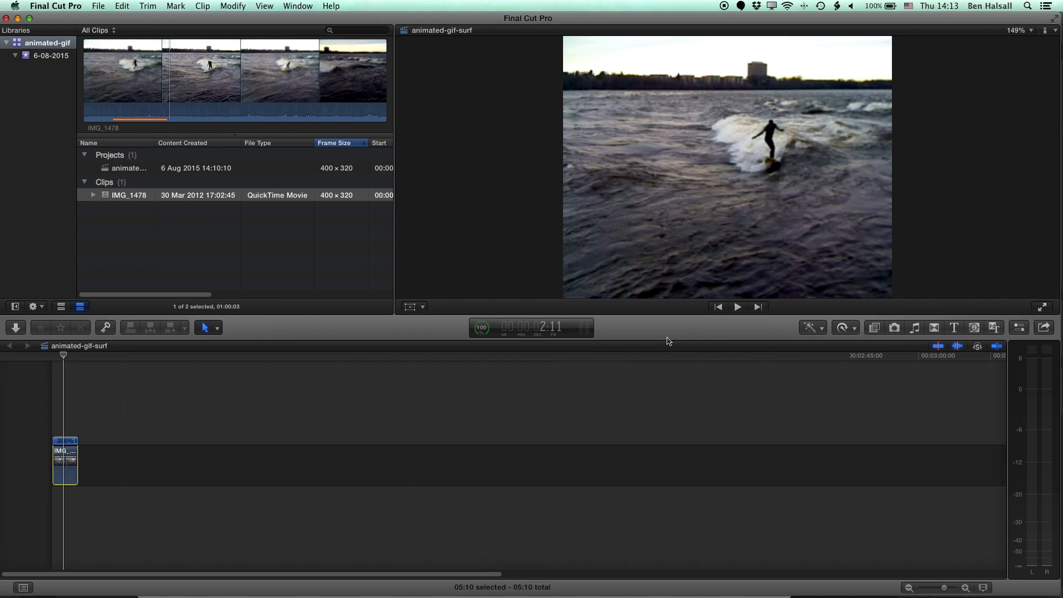
left_click(1043, 328)
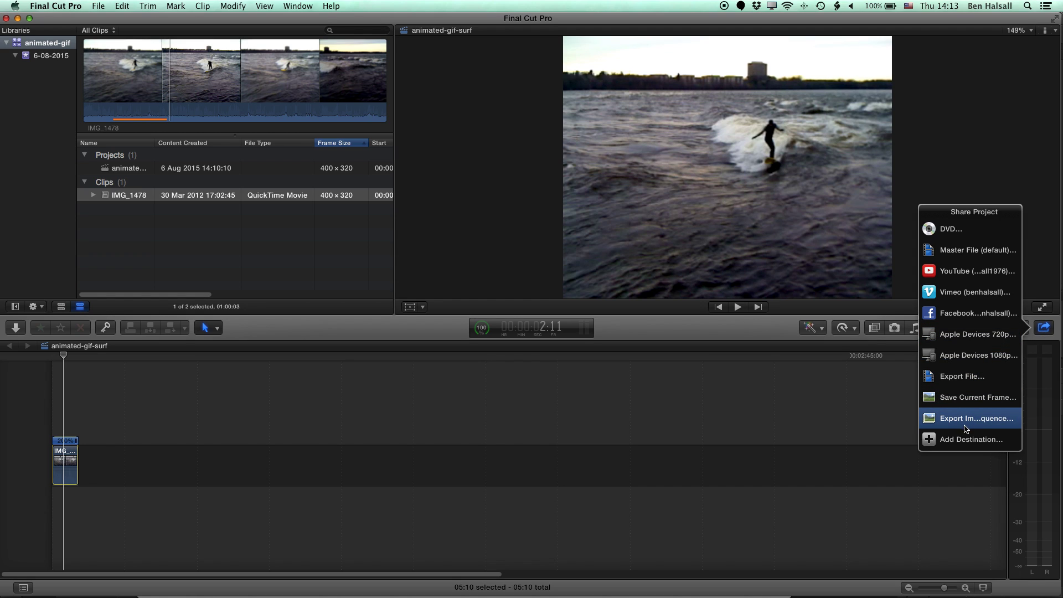
left_click(963, 441)
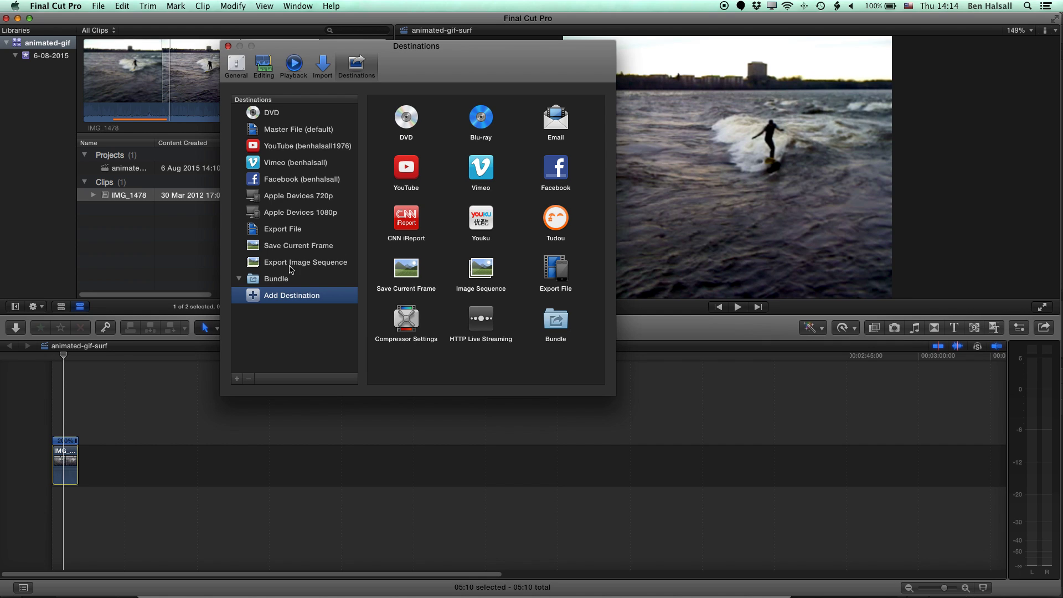
left_click_drag(487, 277, 296, 288)
left_click(228, 47)
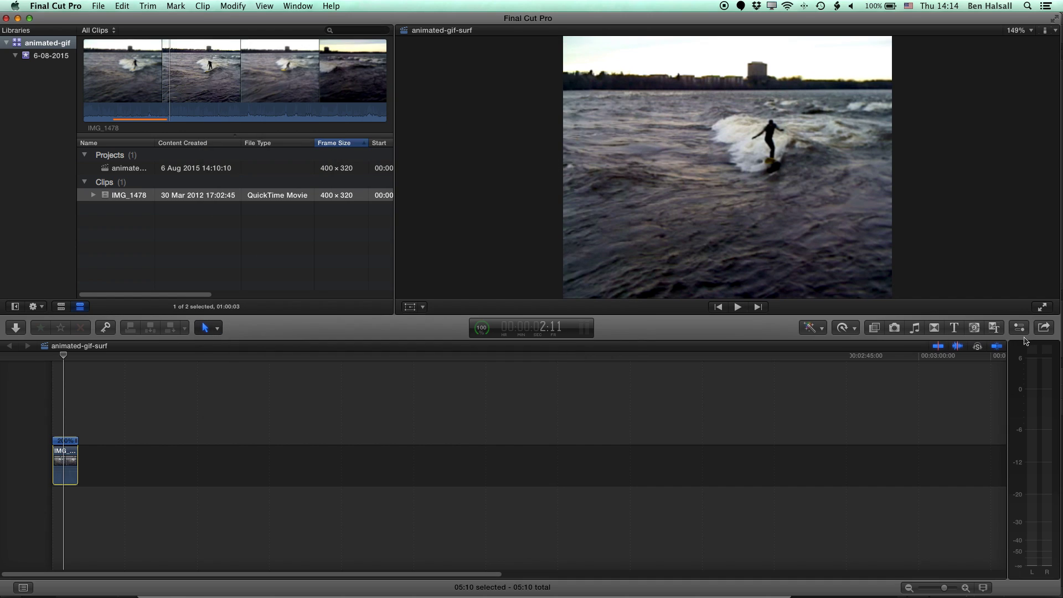
left_click(1043, 328)
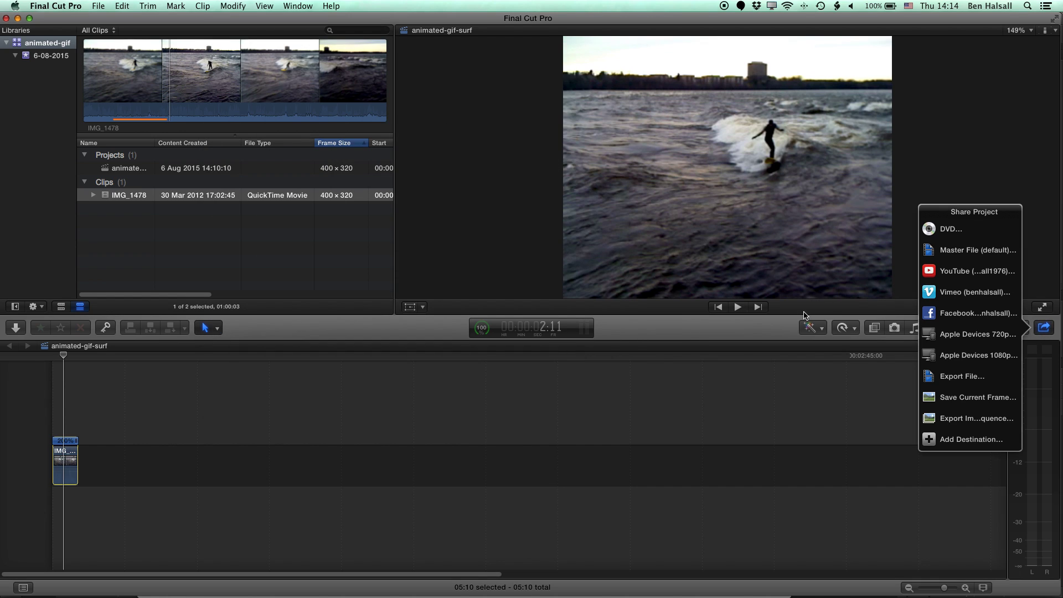
- Export a JPEG Image sequence named animated-gif-surf and follow its progress in Background Tasks
left_click(929, 424)
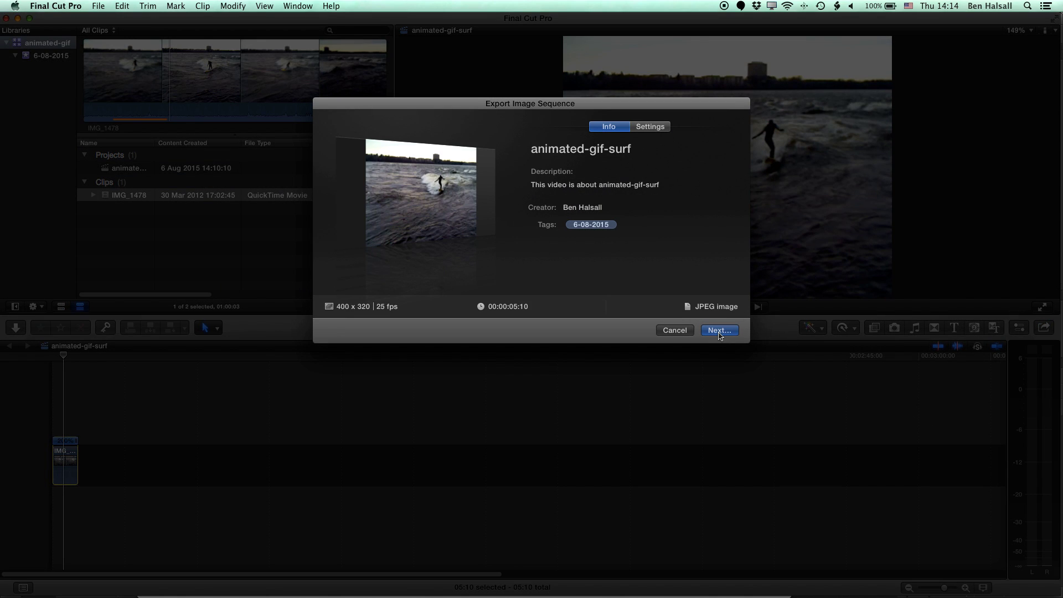
left_click(653, 128)
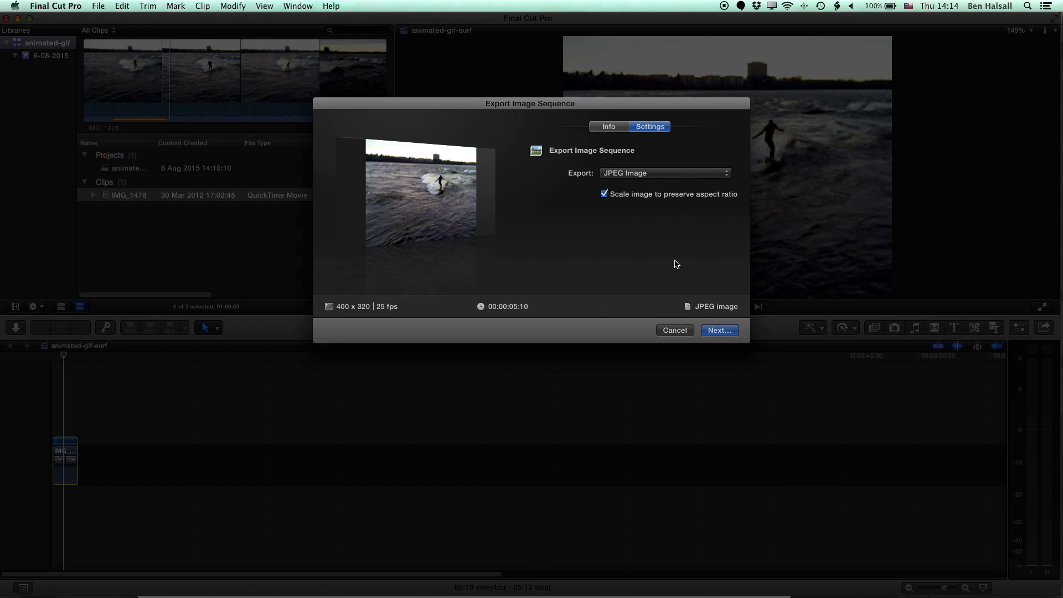
left_click(722, 334)
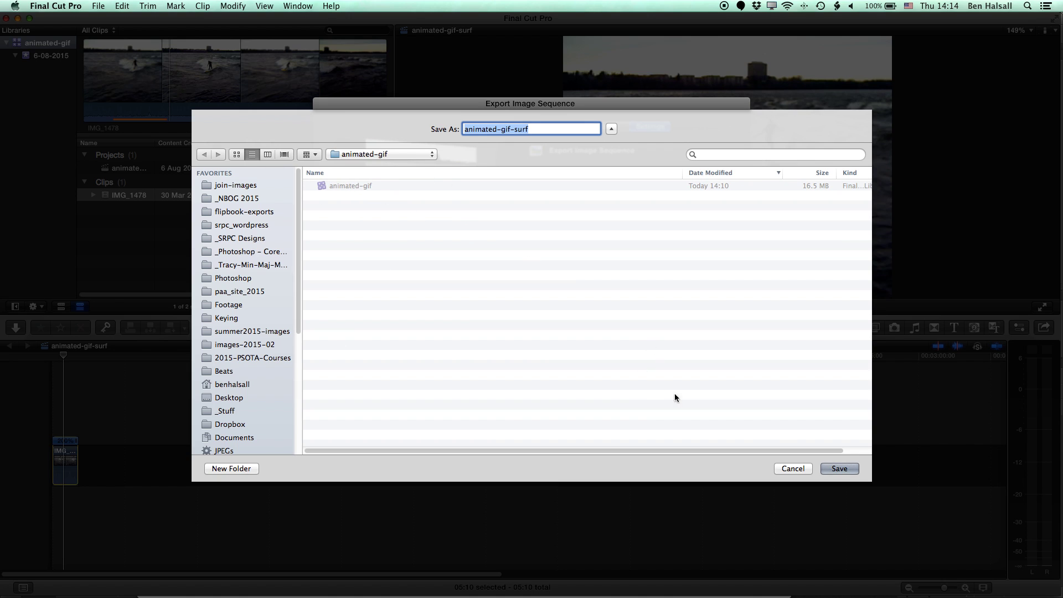
left_click(837, 469)
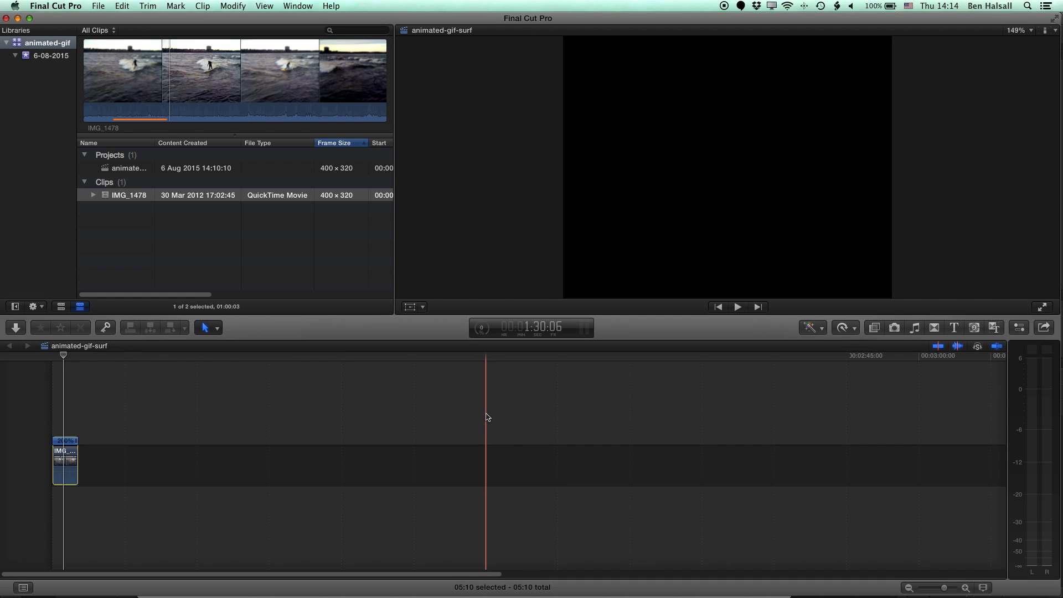
left_click(484, 329)
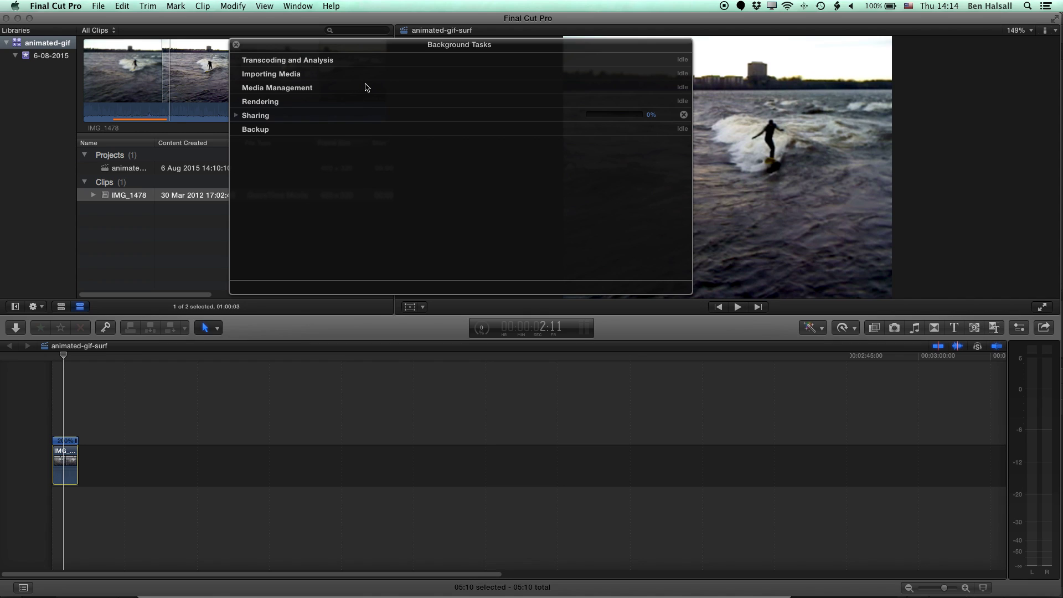
left_click(237, 116)
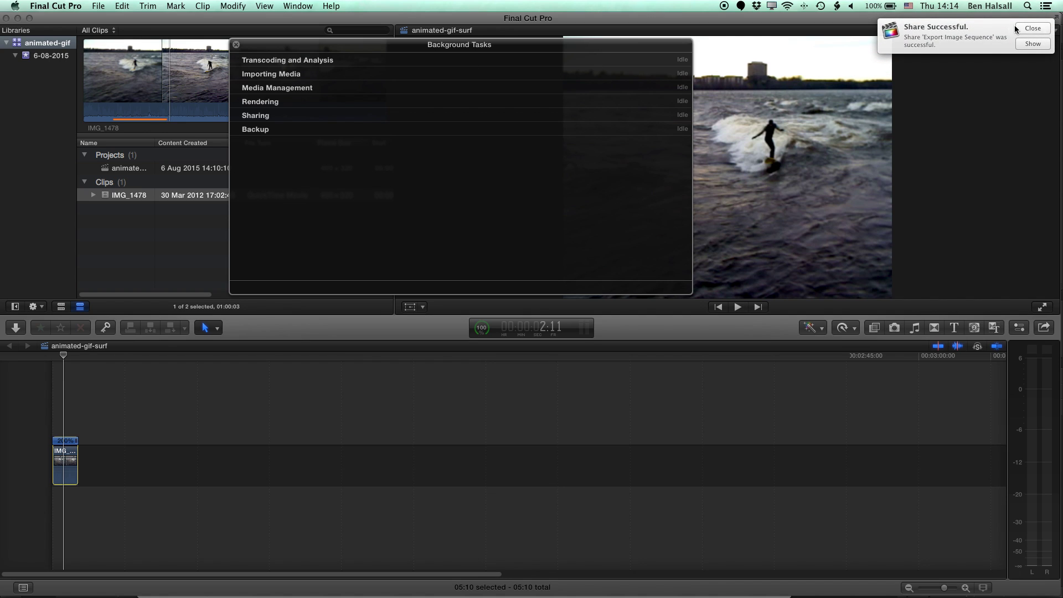
- Reveal the exported frames in Finder, open the animated-gif-surf folder, then switch to gifmaker.me in Safari
left_click(1032, 43)
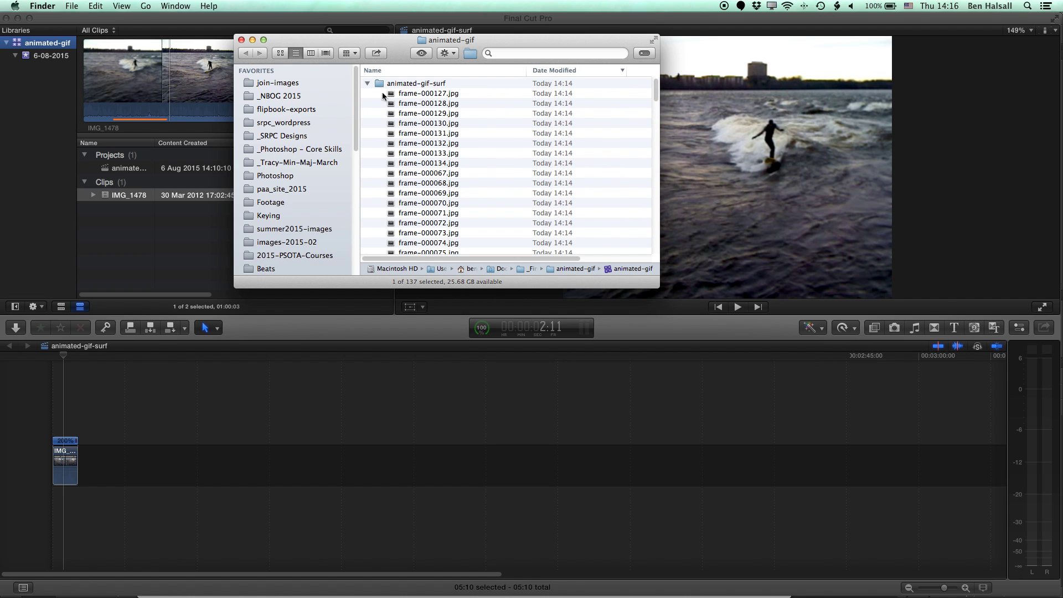
left_click_drag(450, 47, 405, 25)
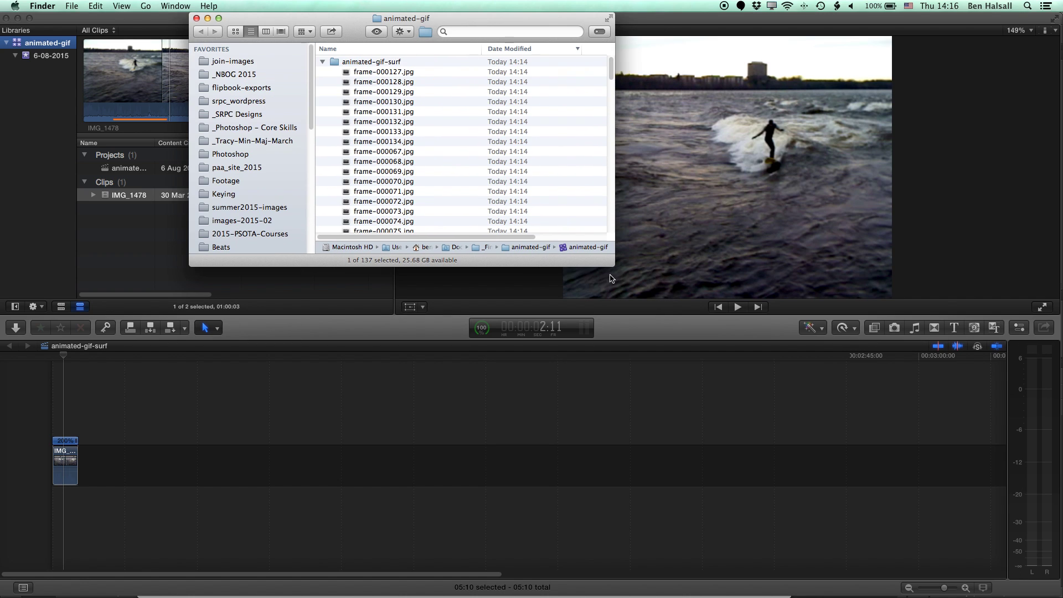
left_click_drag(662, 441, 677, 457)
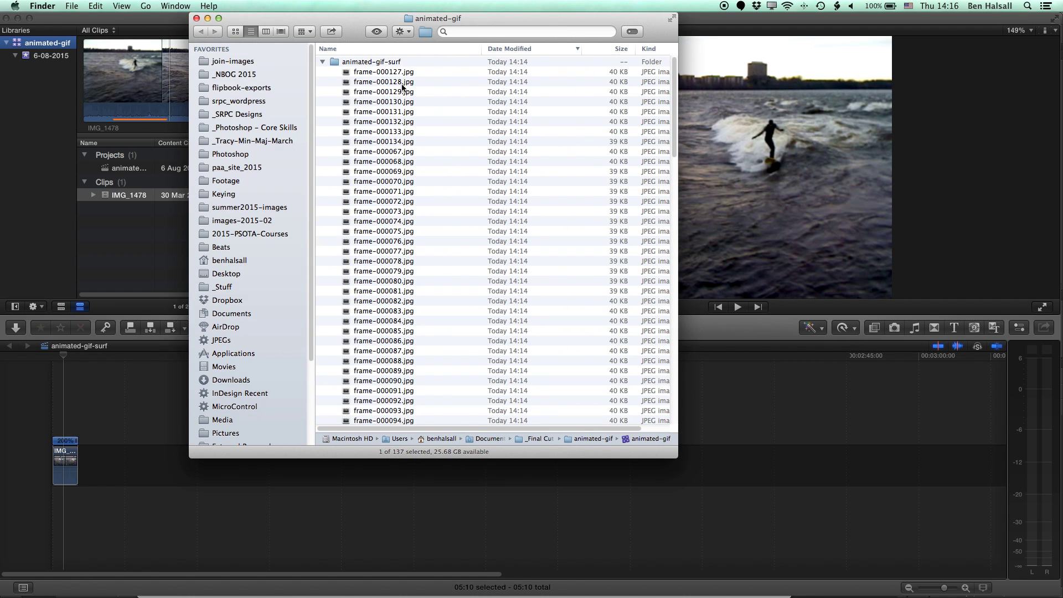
left_click(403, 50)
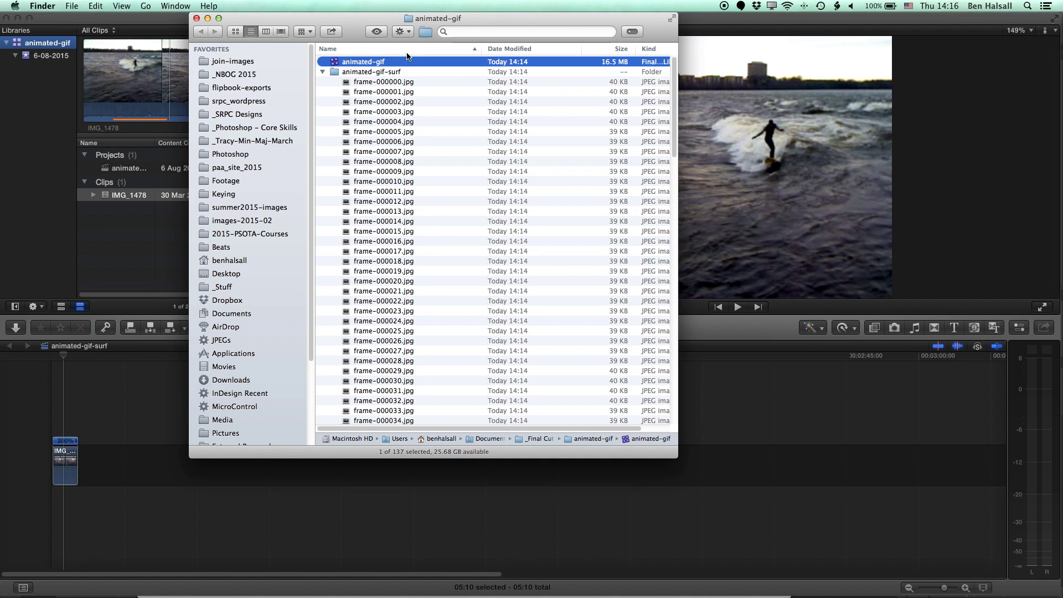
double_click(380, 74)
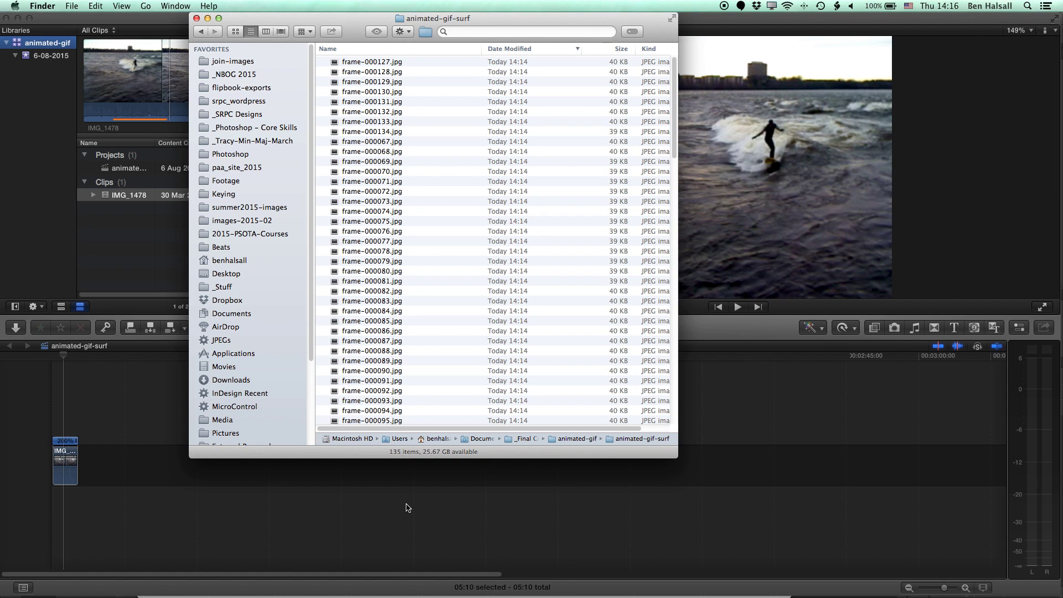
left_click(162, 585)
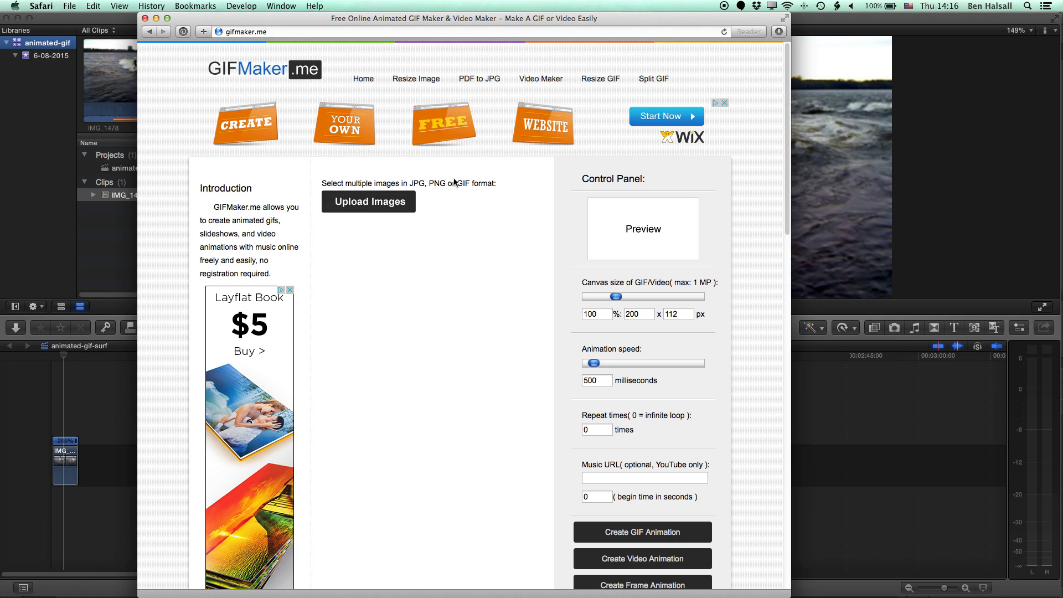
- Upload frame-000000.jpg through frame-000134.jpg from the animated-gif-surf folder to GIFMaker.me
left_click(367, 204)
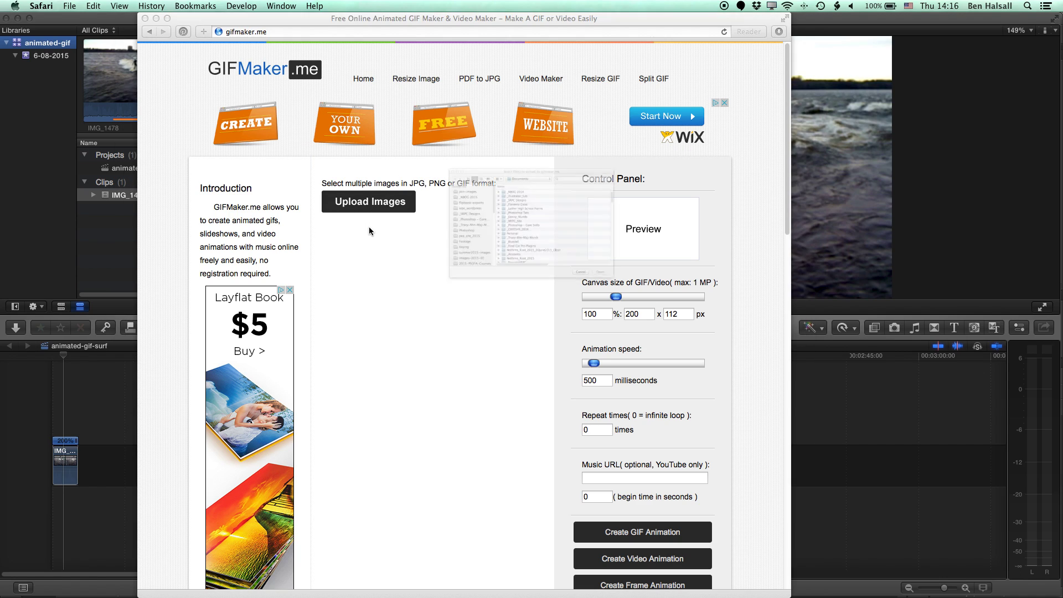
left_click(479, 118)
left_click(521, 193)
left_click(506, 148)
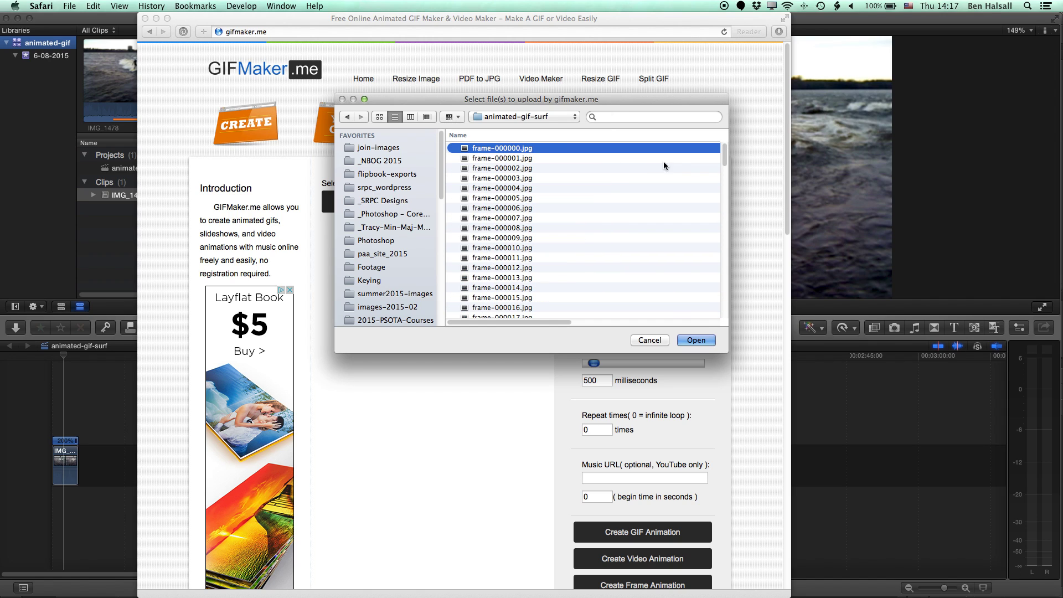
left_click_drag(724, 151, 726, 312)
left_click(514, 313, "shift")
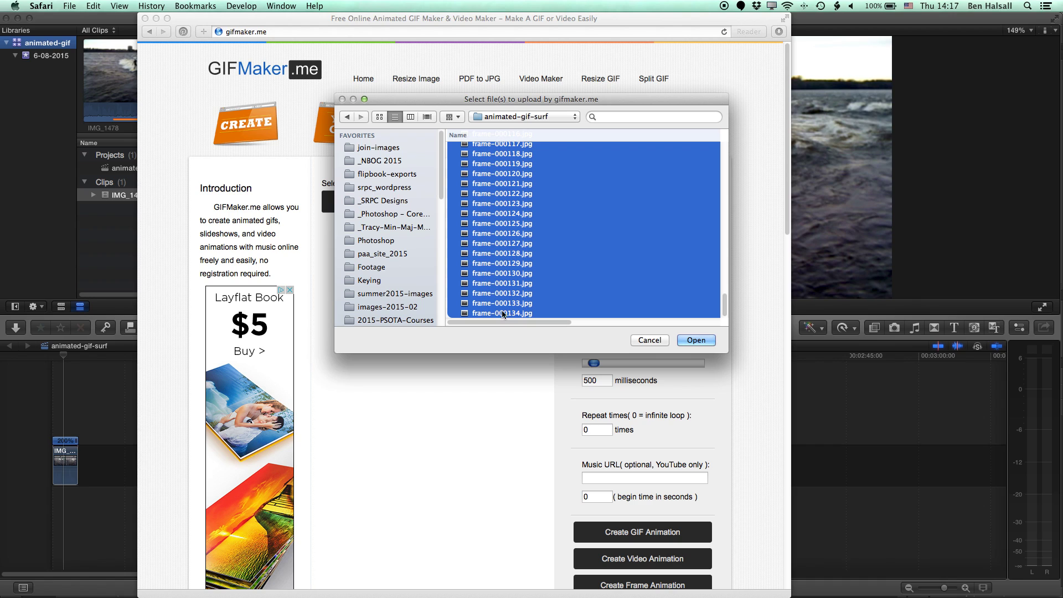
left_click(696, 341)
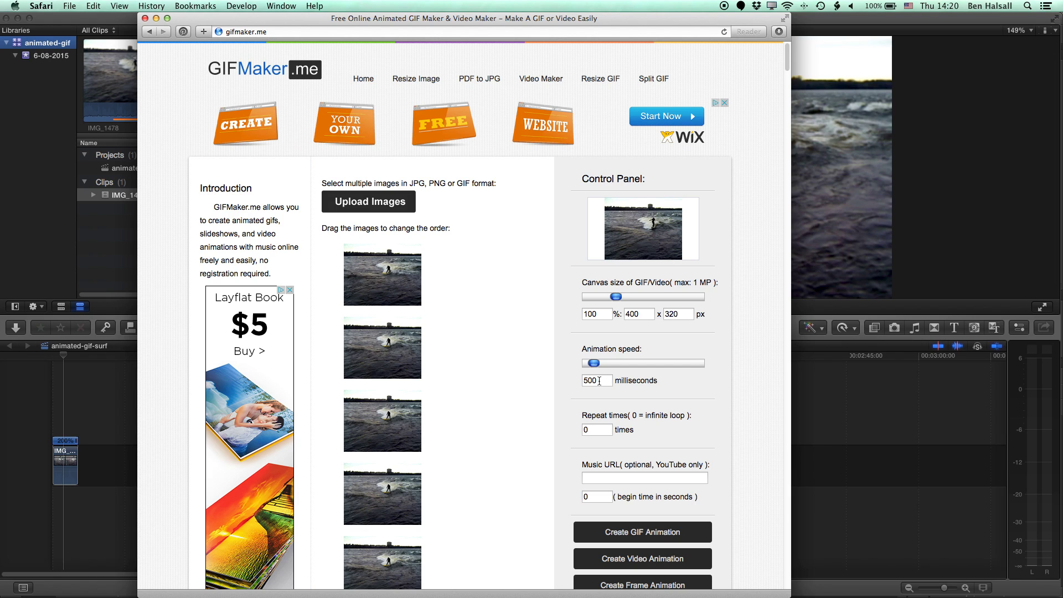
- Change the Animation speed from 500 to 40 milliseconds
double_click(593, 381)
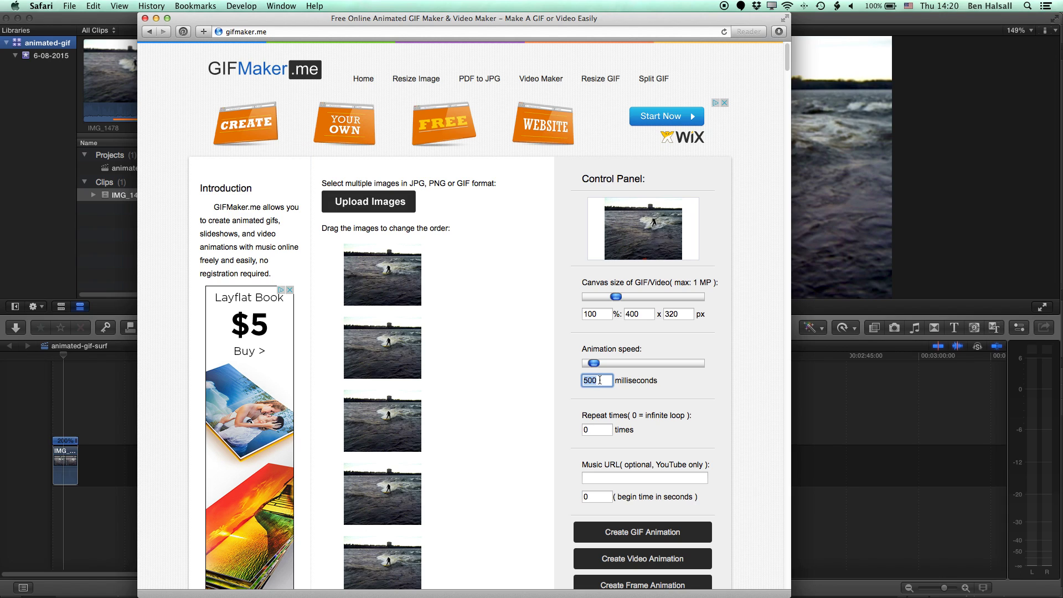
type("40")
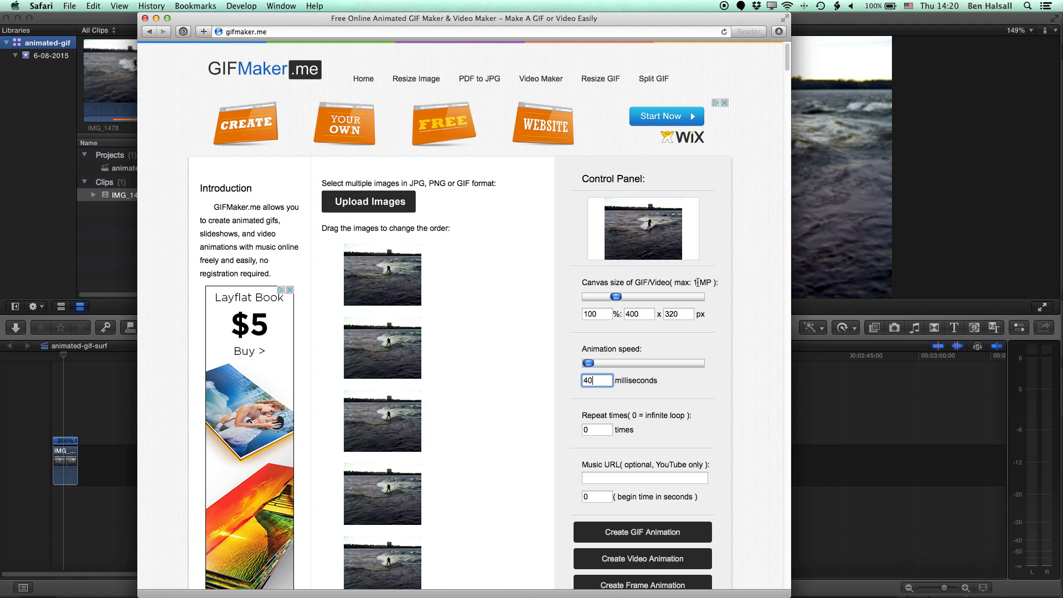
scroll(583, 384, "down", 3)
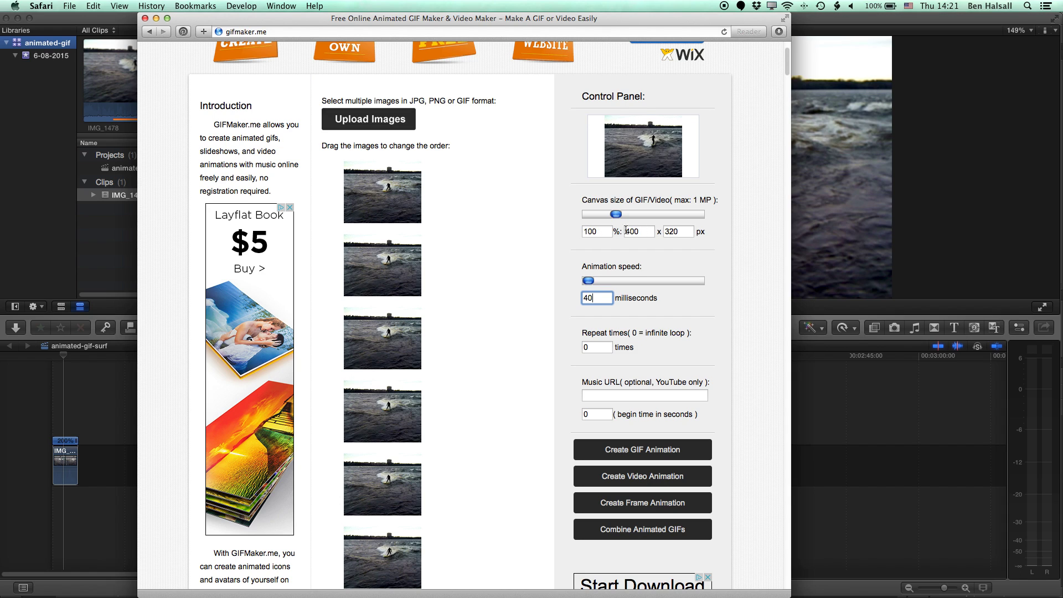
- Create the surf GIF, download it, and open it in the GIF Animation Viewer tab
left_click(636, 455)
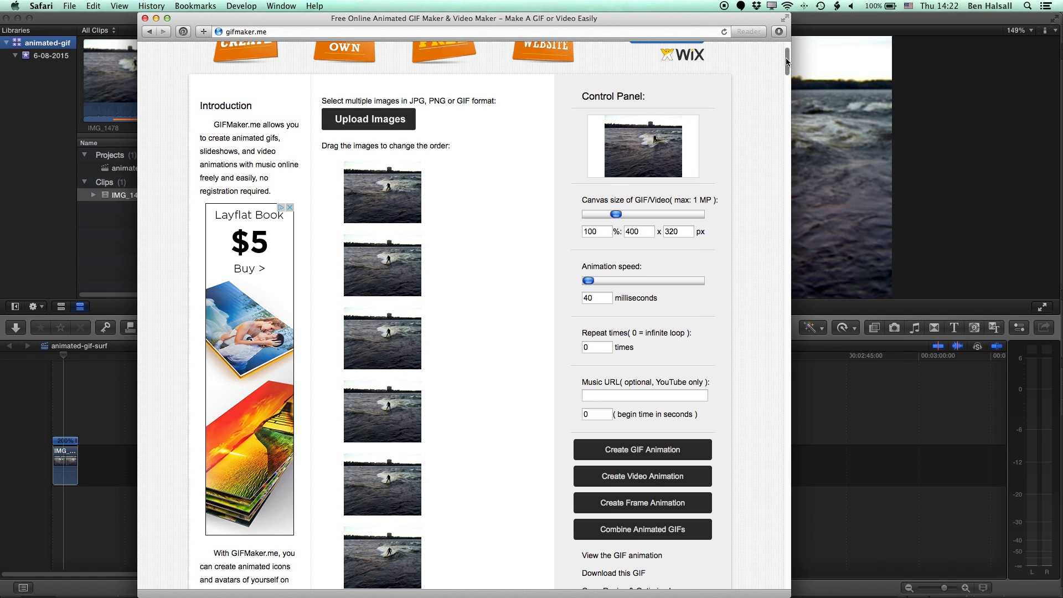
left_click_drag(785, 58, 792, 77)
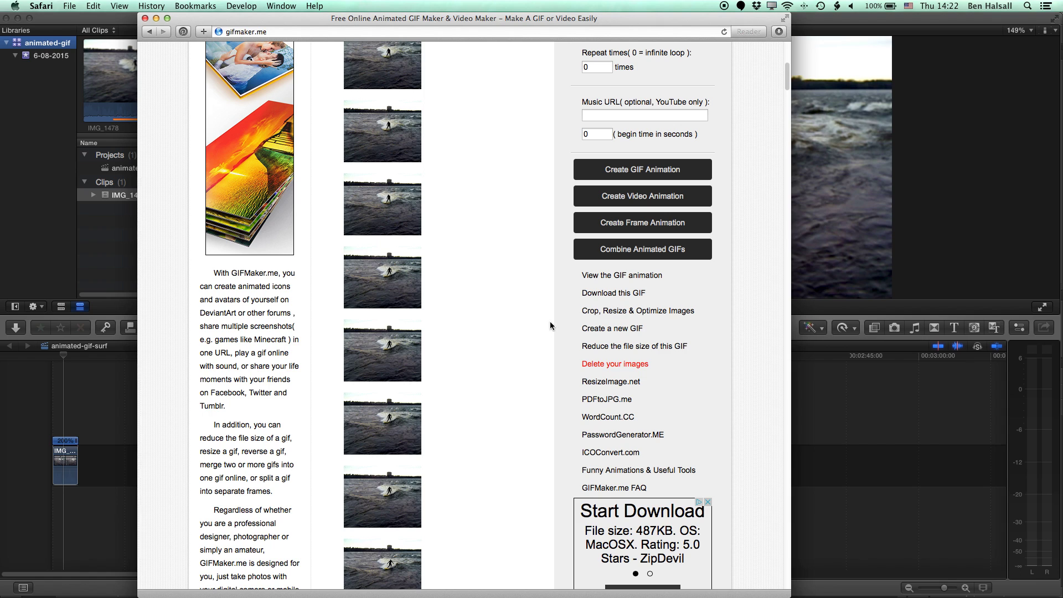
left_click(601, 294, "super")
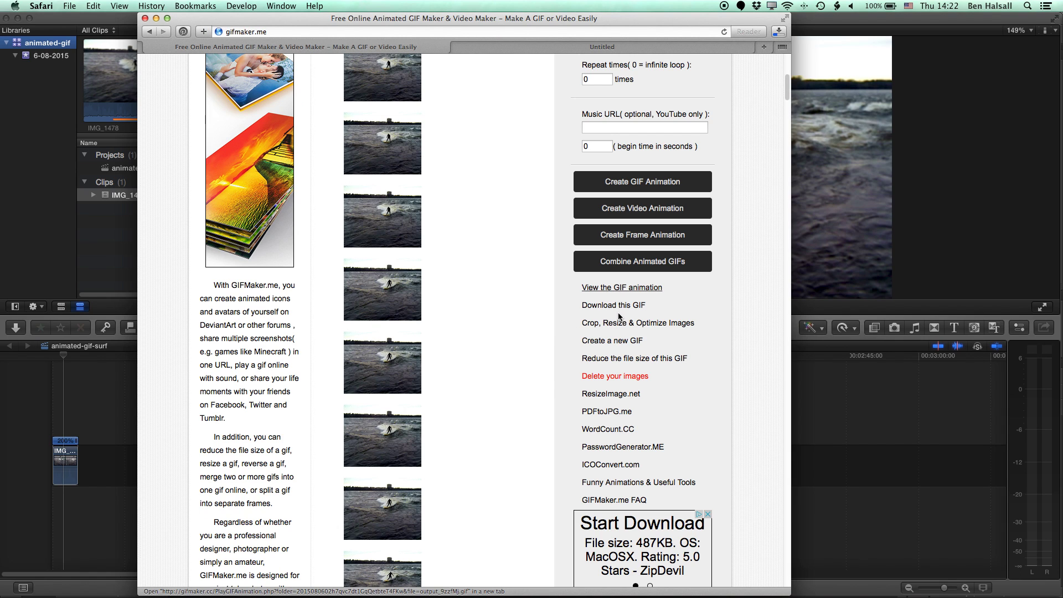
left_click(618, 314, "super")
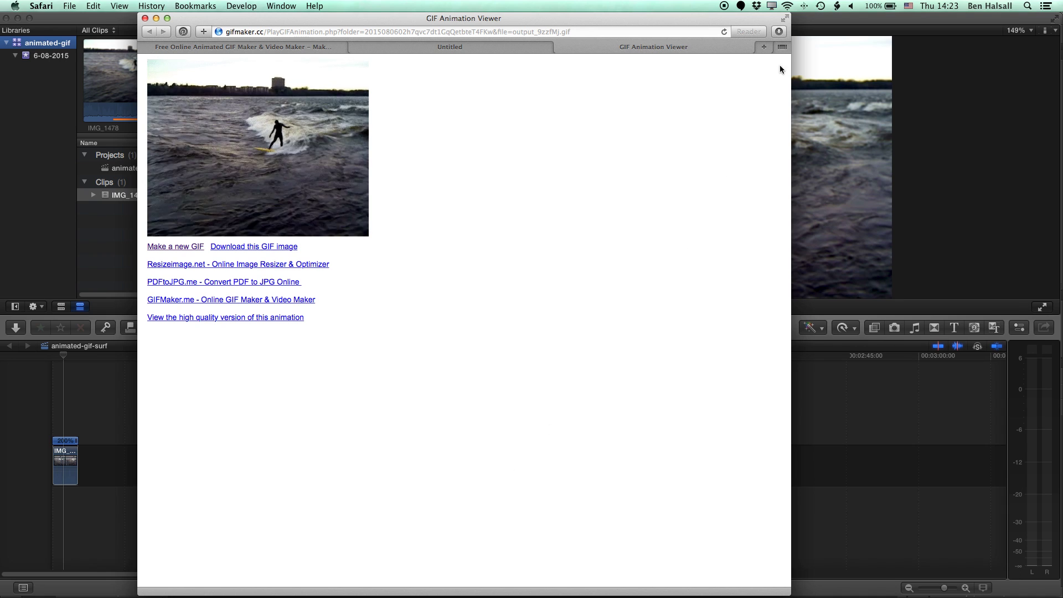
- Locate output_9zzfMj.gif in Finder's Downloads and preview it in Safari at 400×320
left_click(778, 31)
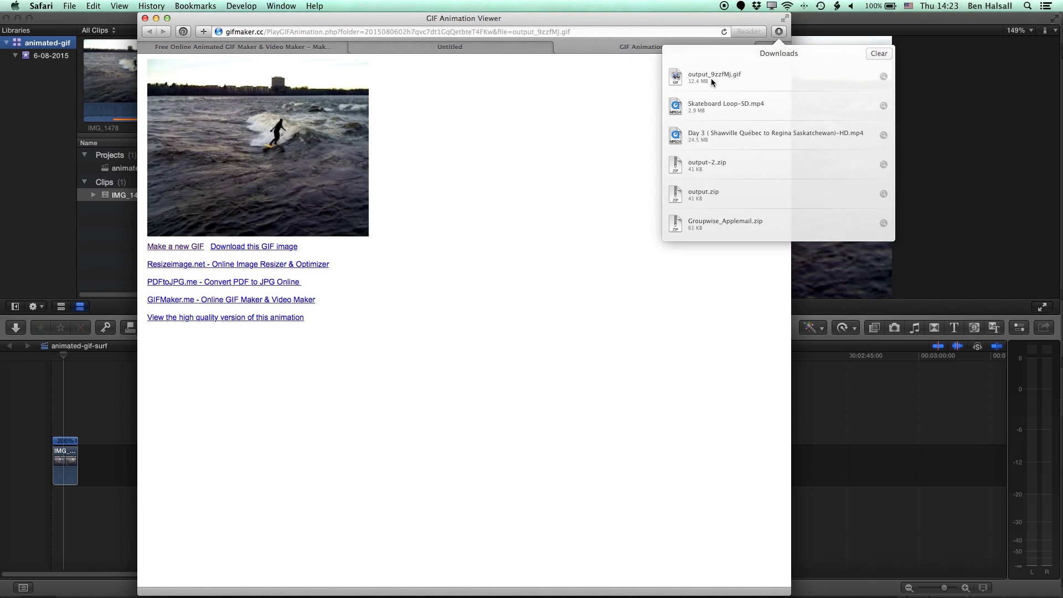
left_click(883, 75)
left_click_drag(665, 26, 805, 24)
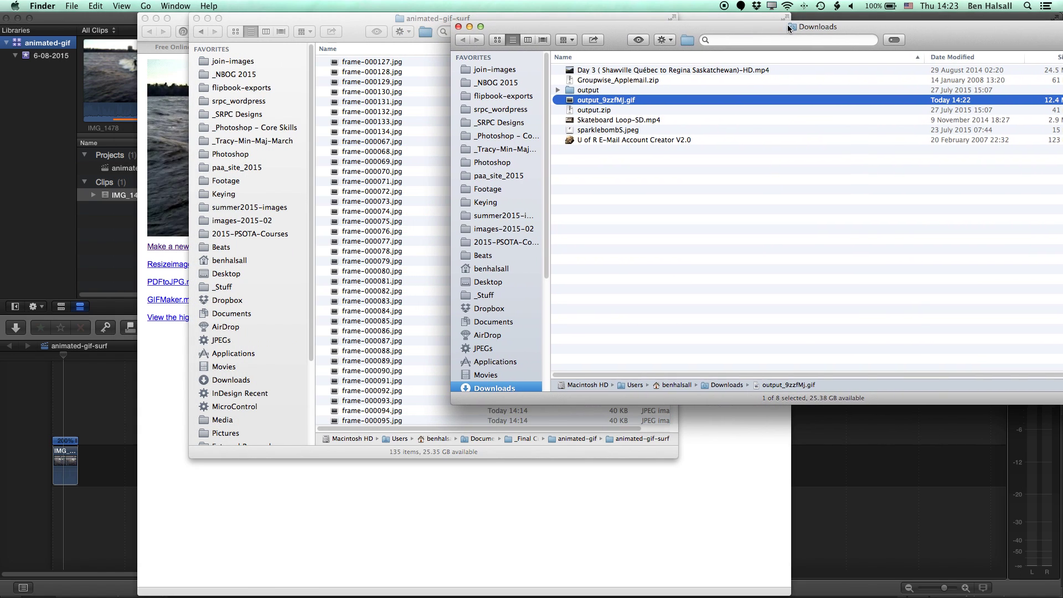
left_click_drag(580, 100, 544, 518)
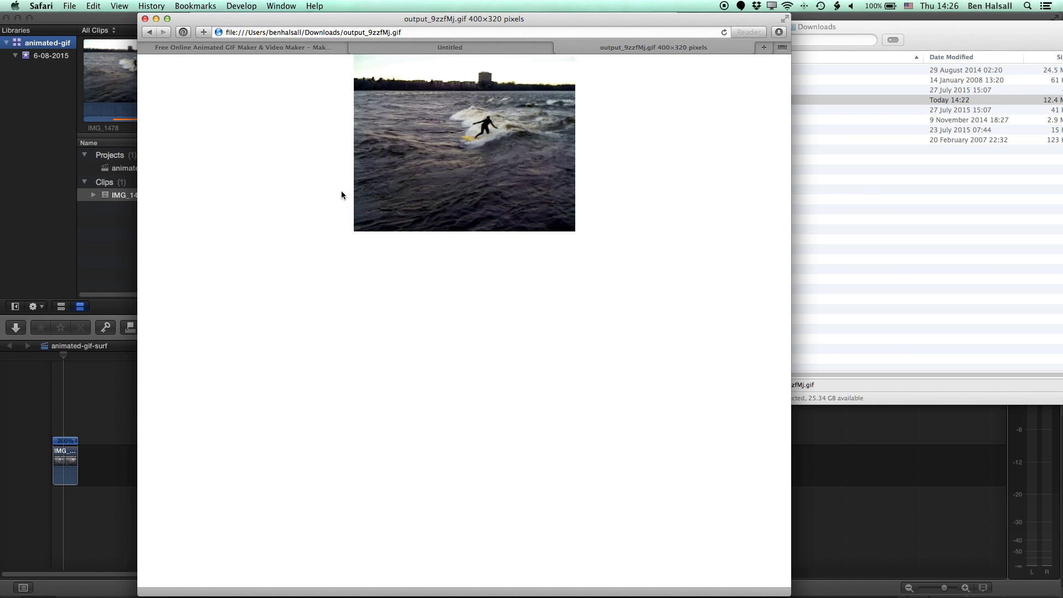
- On gifmaker.me, set the canvas size to 30%, giving 120 × 96 px
left_click(274, 48)
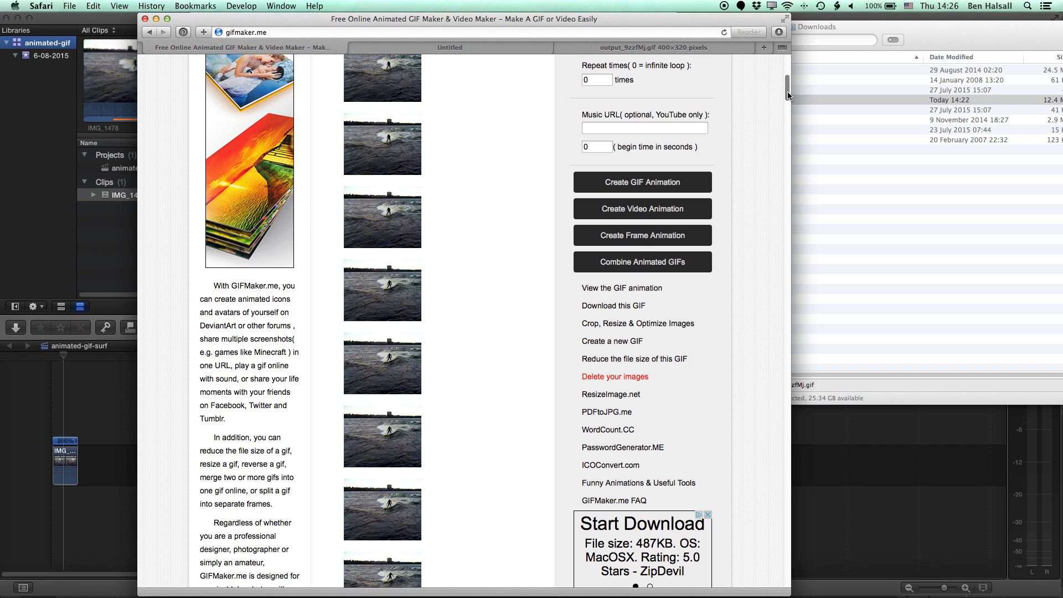
left_click_drag(787, 92, 787, 75)
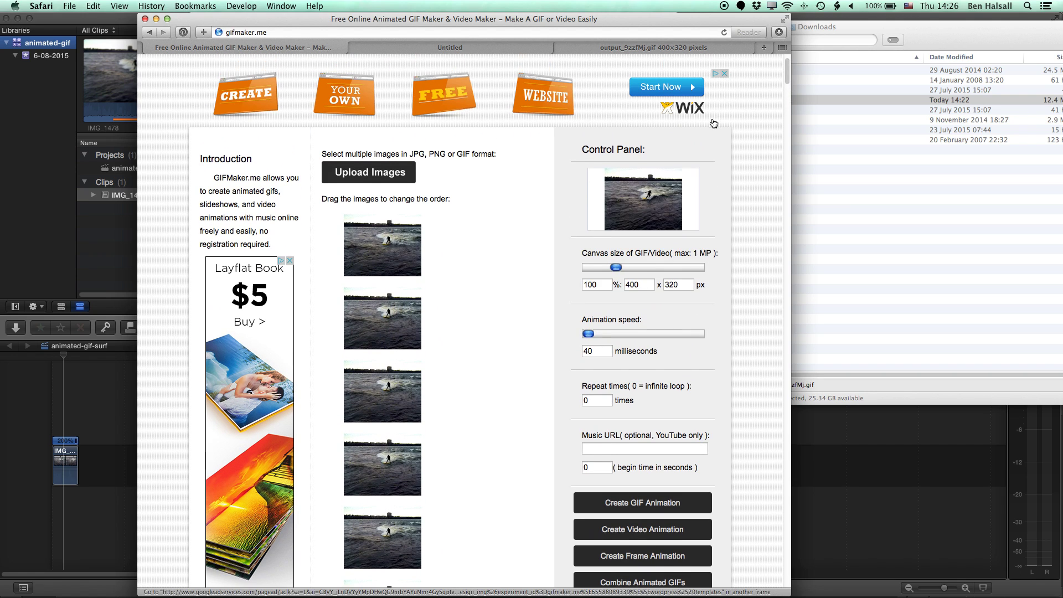
double_click(591, 285)
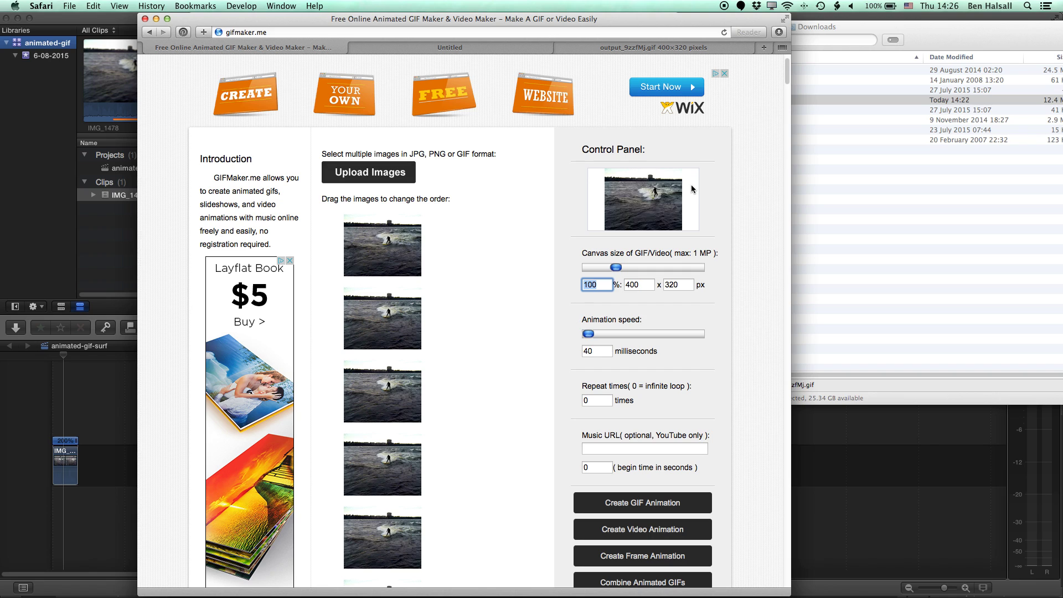
type("30")
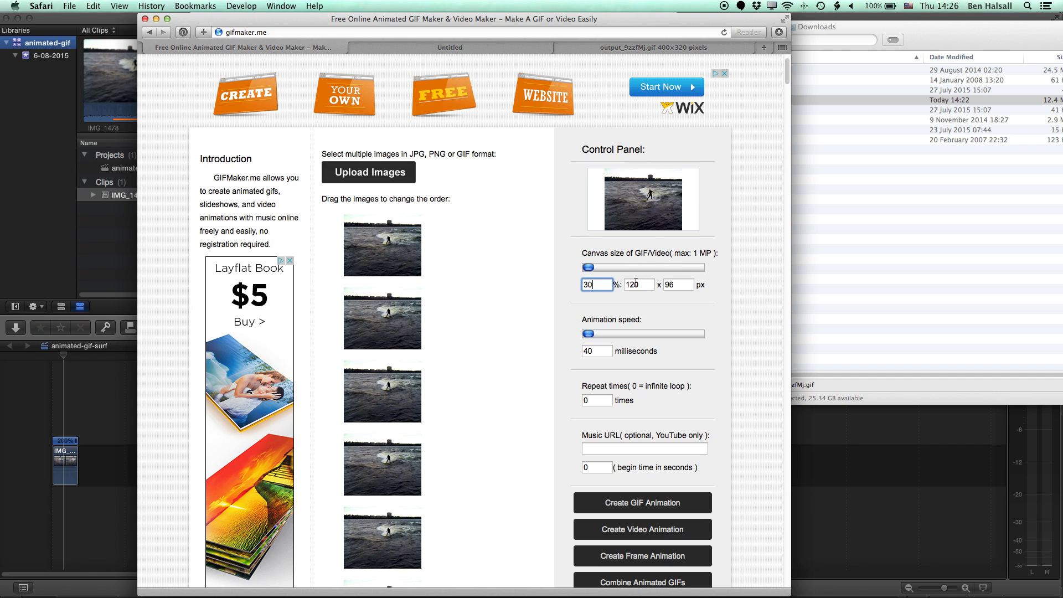
key("Tab")
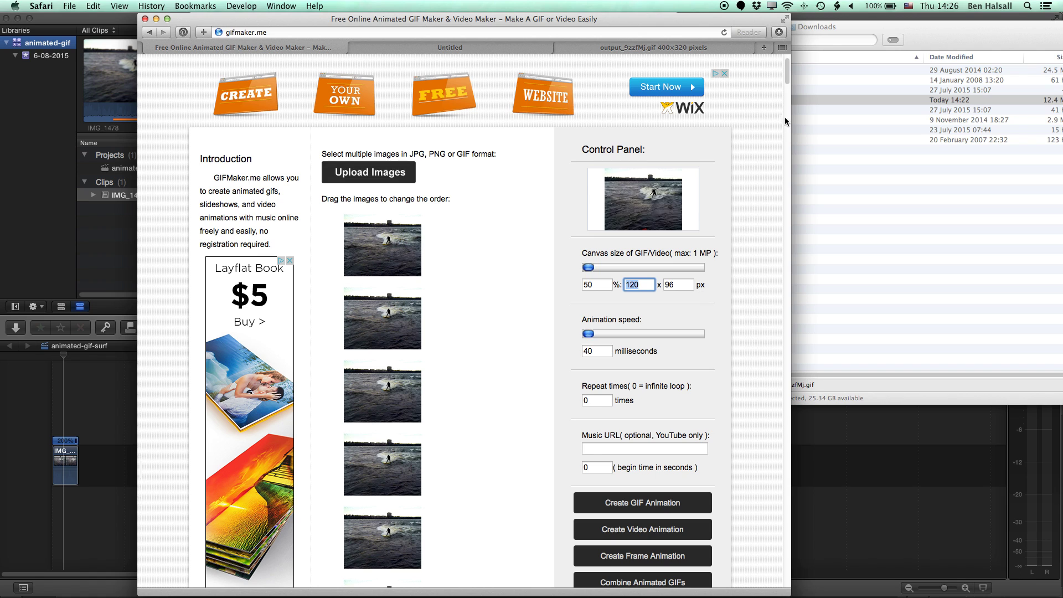
- Regenerate the GIF animation at the smaller size and download it
left_click_drag(784, 79, 788, 83)
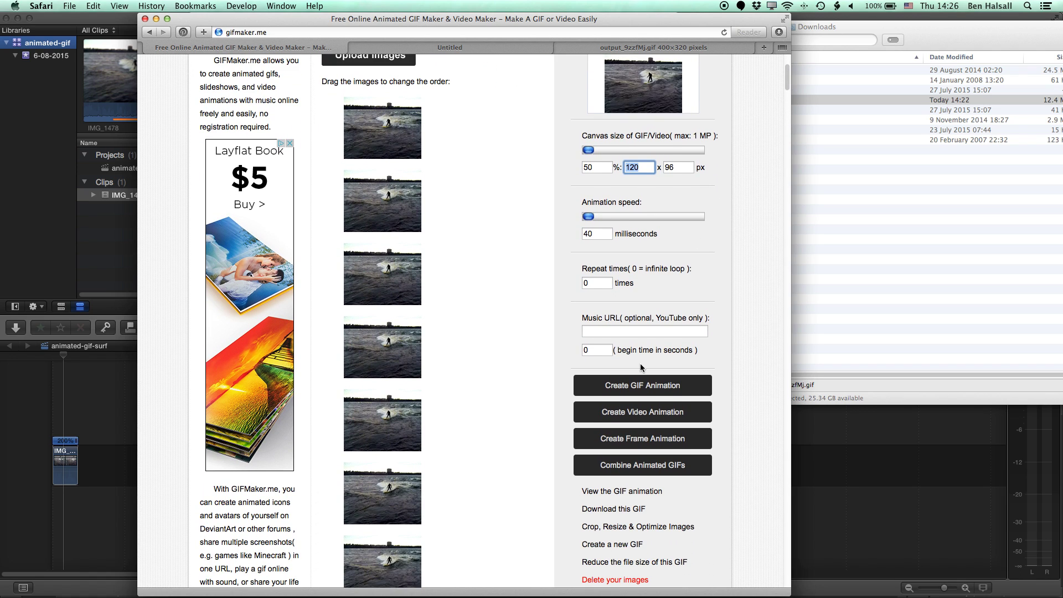
left_click(648, 383)
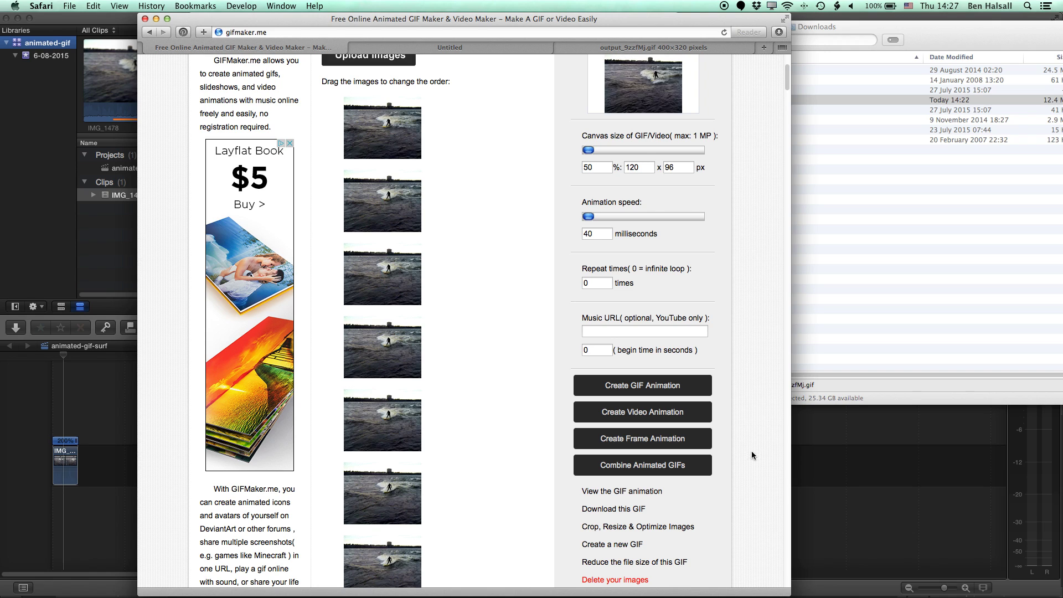
left_click(624, 509)
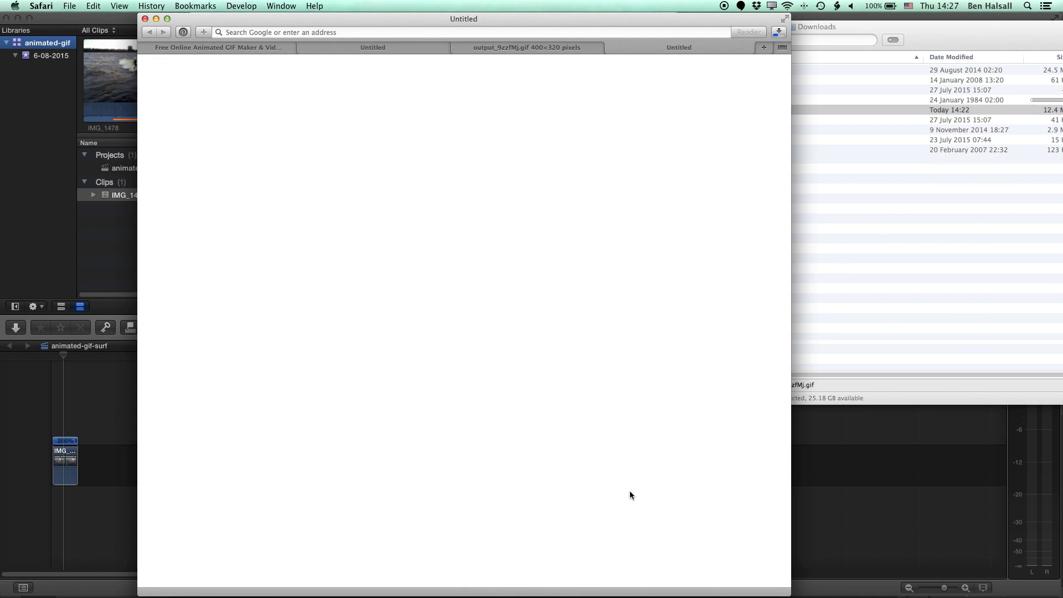
- Start a new tweet on Twitter and attach the 1.9 MB output_8OrjfY.gif
left_click(554, 48)
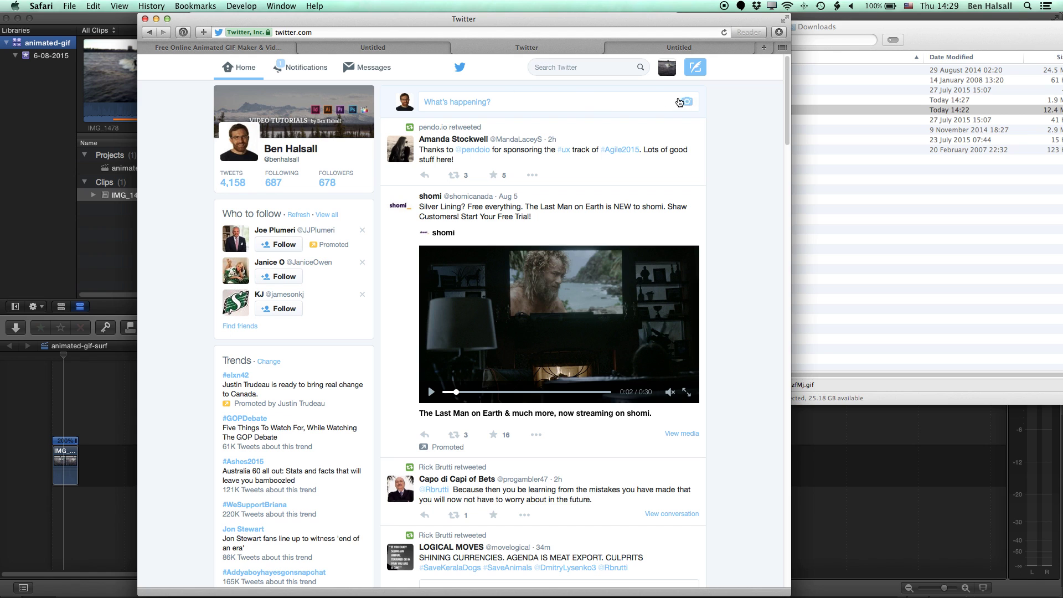
left_click(686, 102)
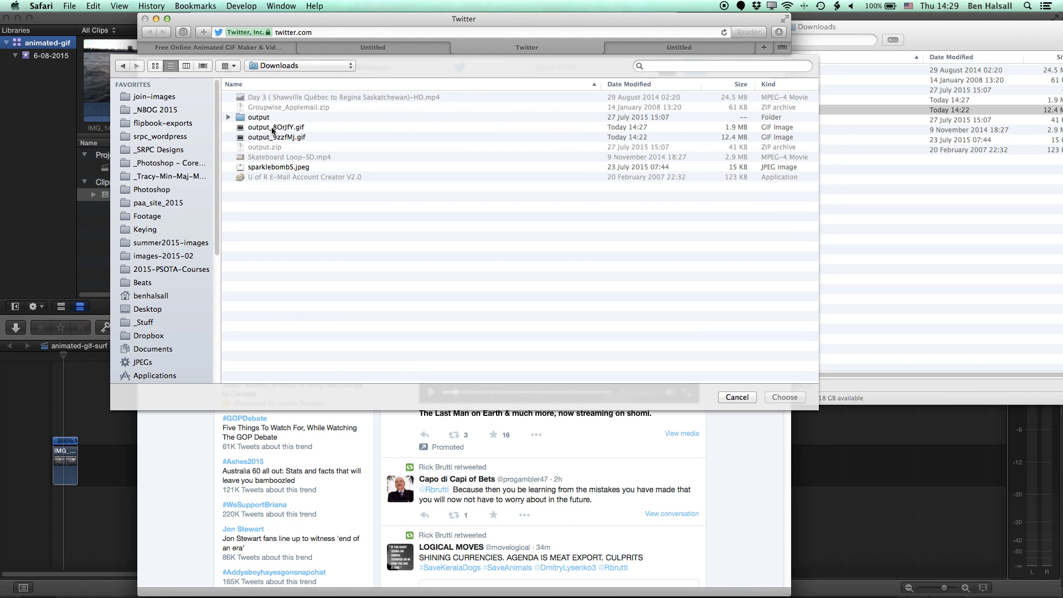
left_click(669, 127)
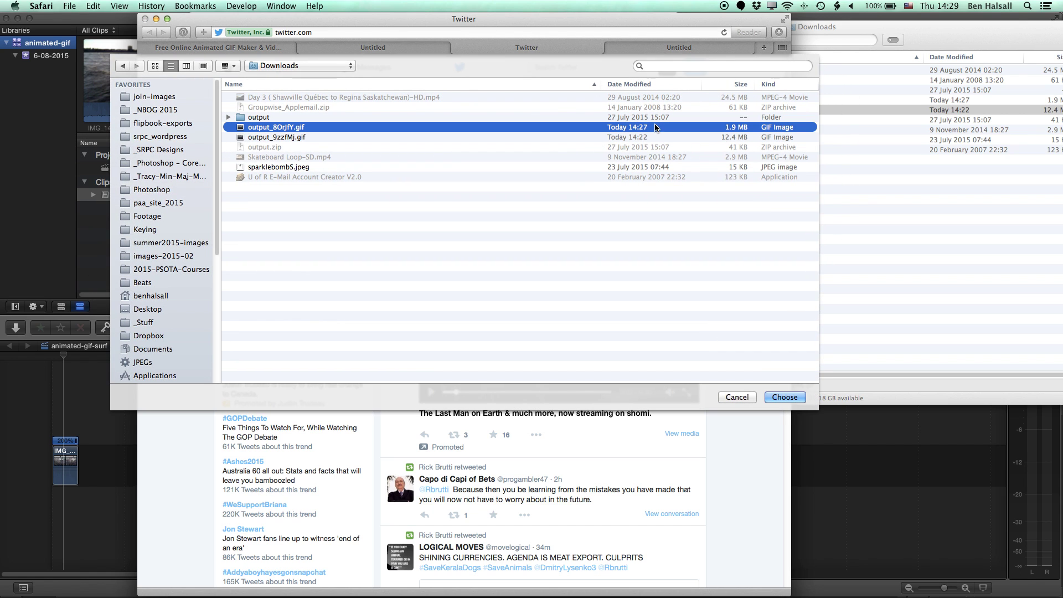
left_click(784, 397)
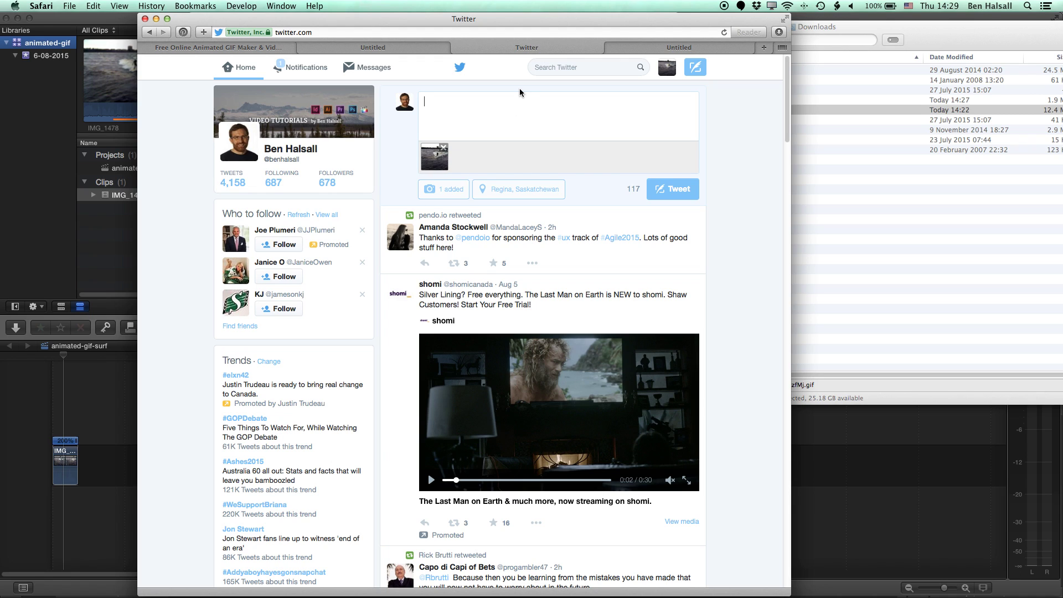
- Write "Surfing on the Ottawa River #YOW #surf #awesome" and post the tweet
type("Surfing on t")
type("he Ottawa River #YOW #surf #awesome")
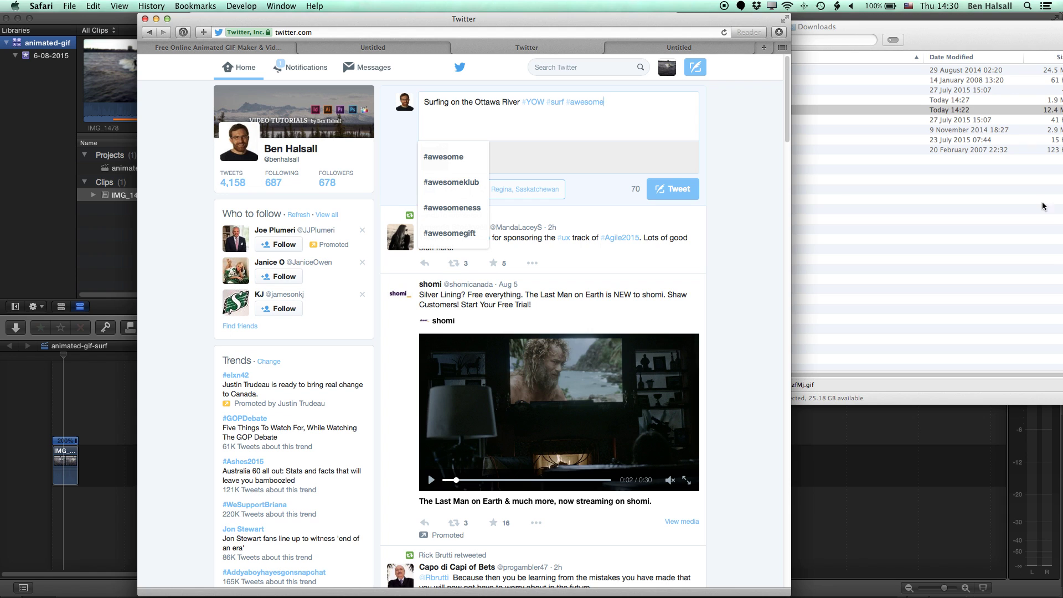
key("Escape")
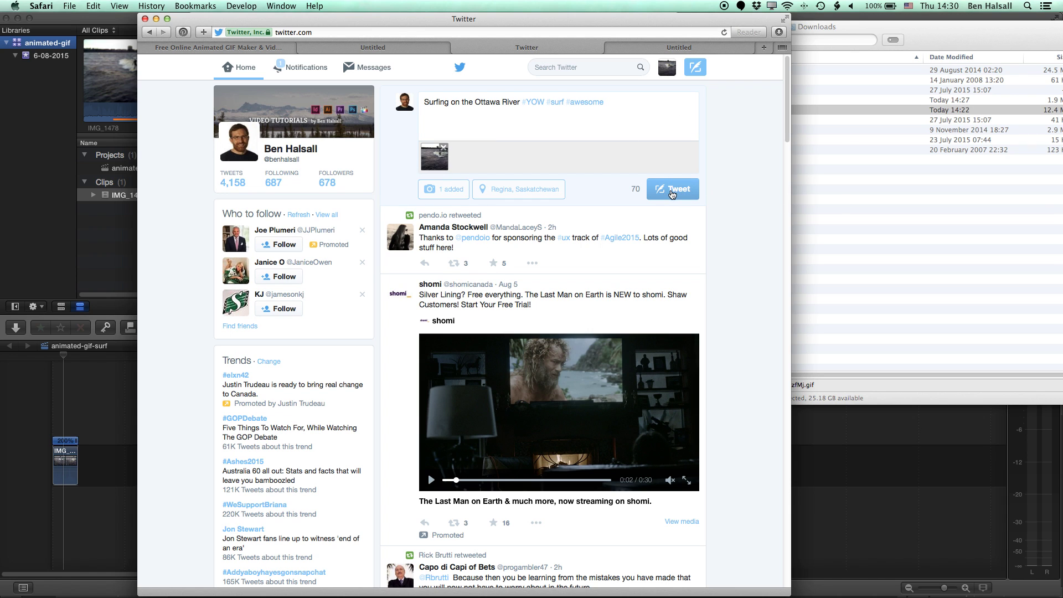
left_click(673, 197)
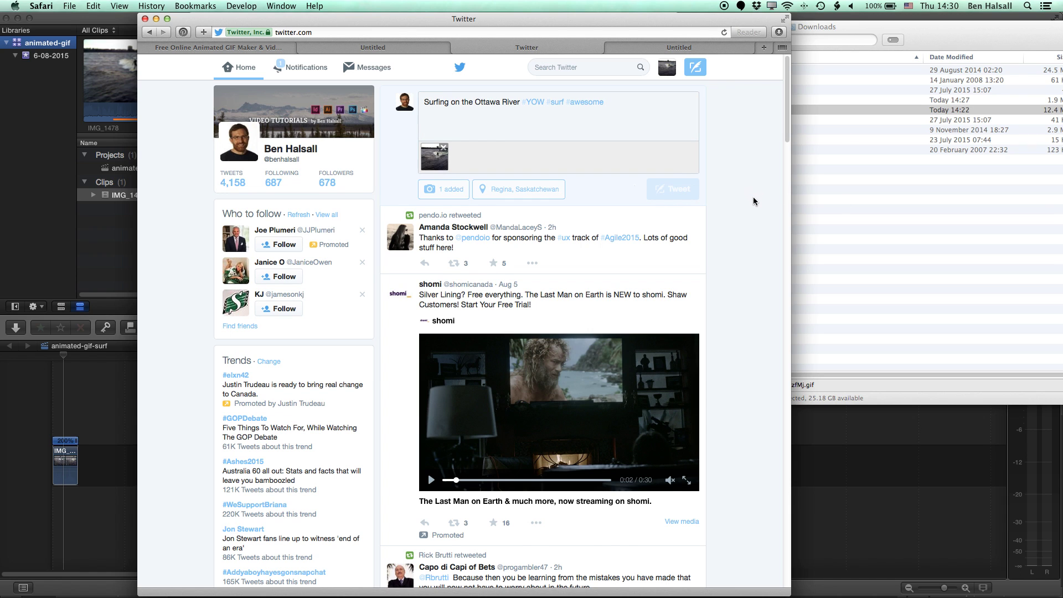